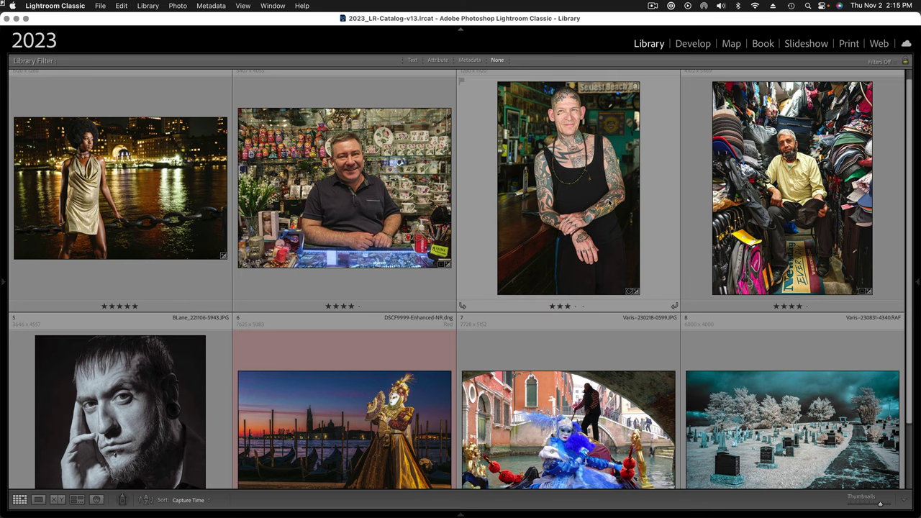
Open the tattooed man's bar portrait in the Develop module and turn on Lens Blur.
left_click(607, 199)
left_click(691, 44)
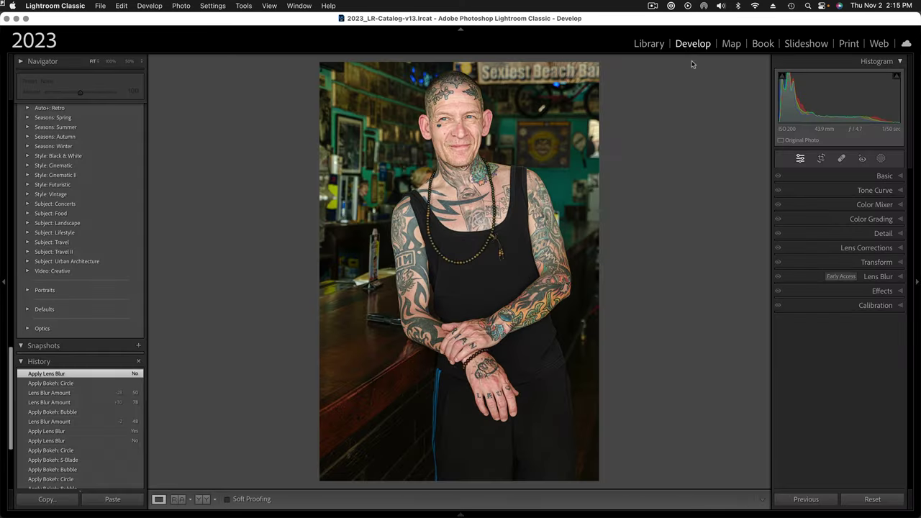
left_click(902, 279)
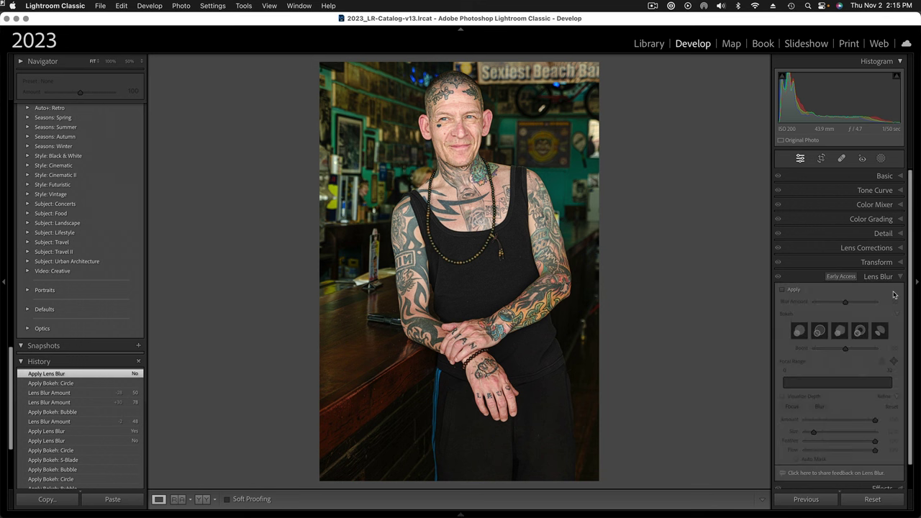
left_click(899, 279)
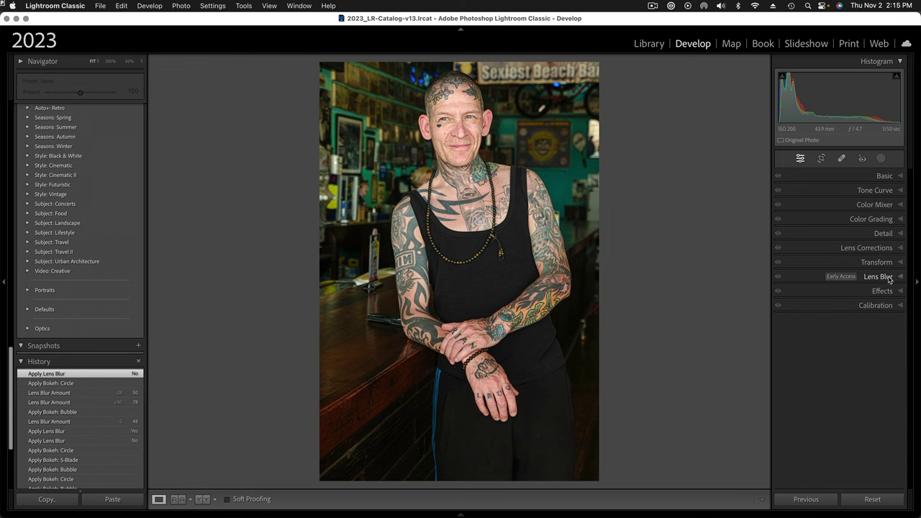
left_click(900, 279)
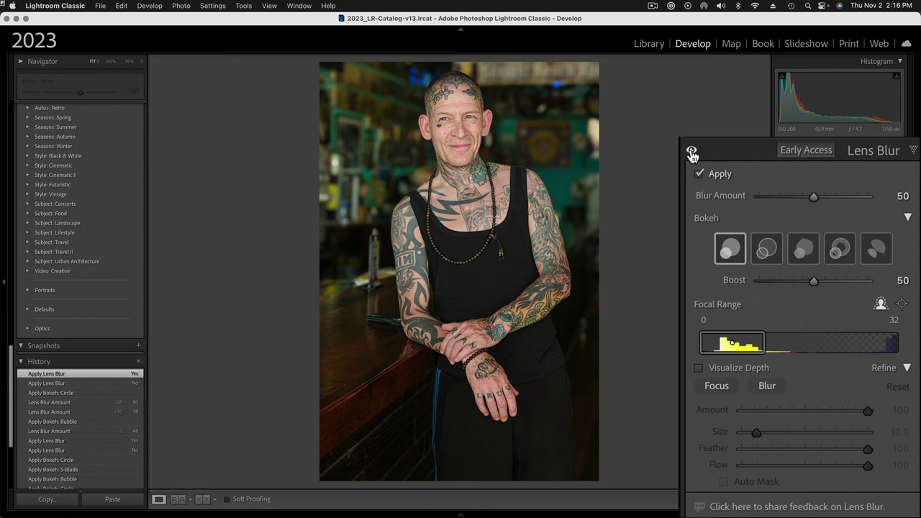
Compare the portrait with and without Lens Blur, and set the Blur Amount to 44.
left_click(692, 153)
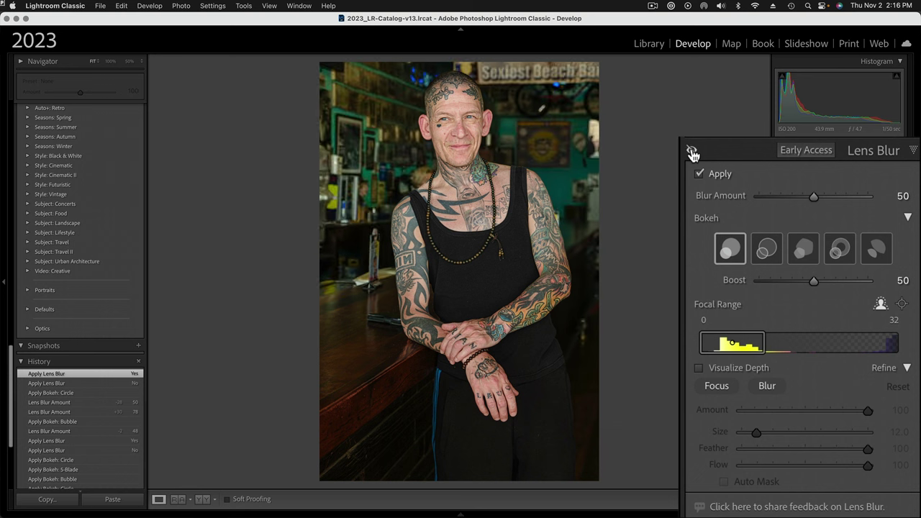
left_click(692, 154)
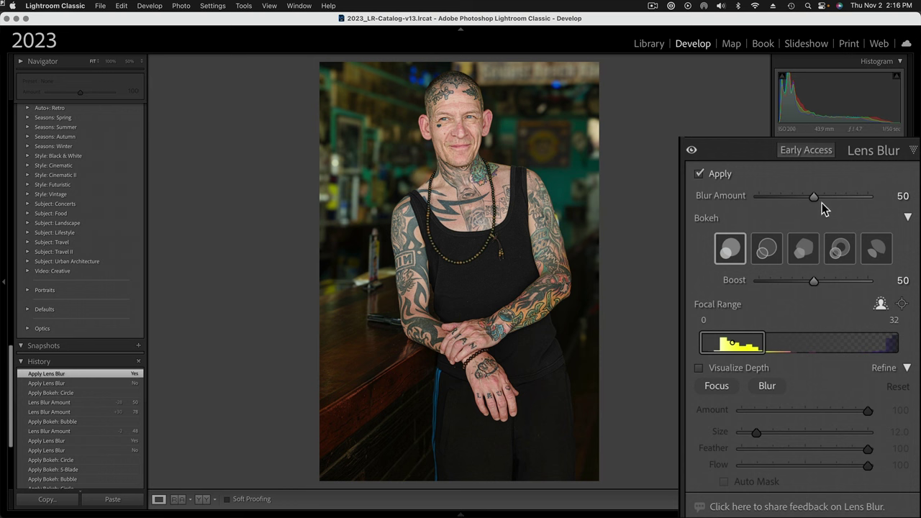
left_click_drag(814, 198, 708, 211)
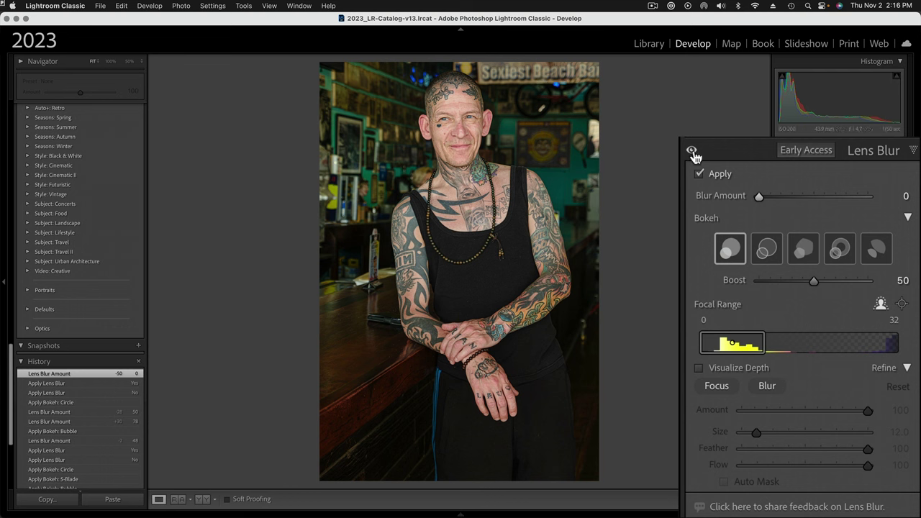
left_click_drag(758, 196, 805, 199)
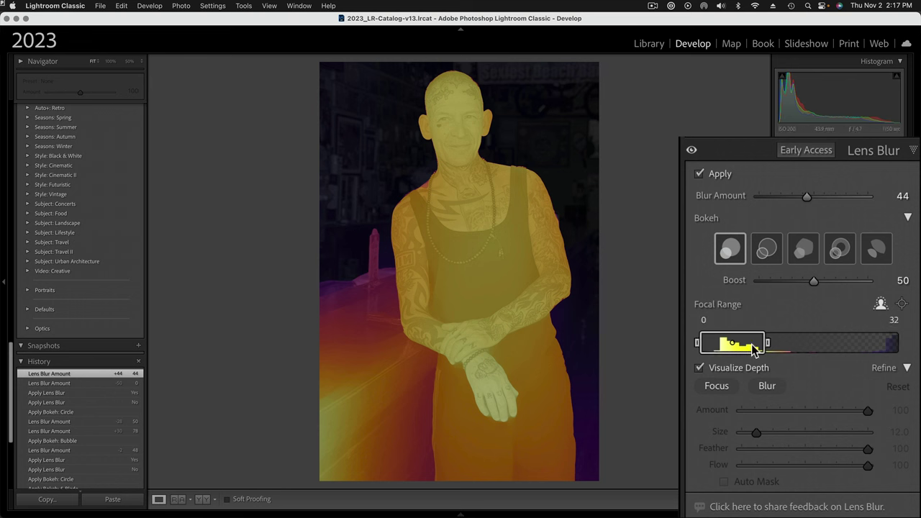
Turn off the depth visualization and narrow the portrait's Focal Range to 0–31.
mouse_move(760, 342)
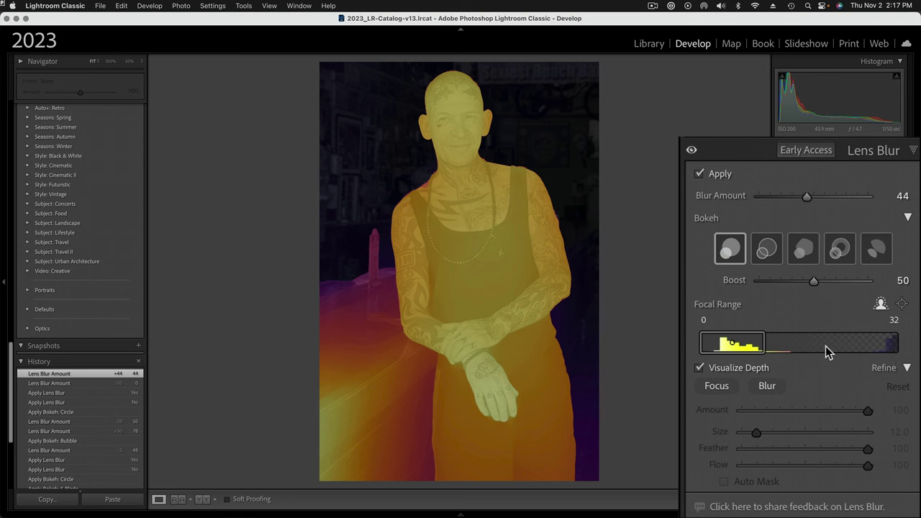
left_click(700, 367)
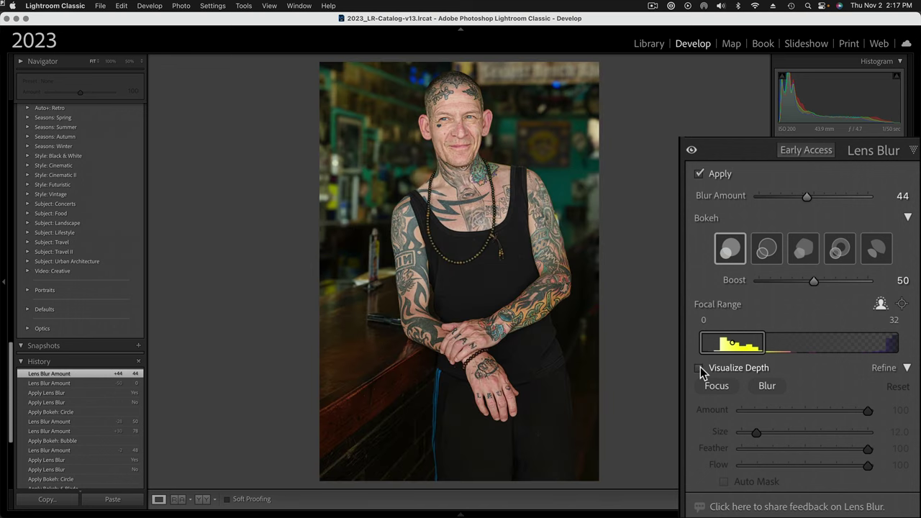
mouse_move(737, 356)
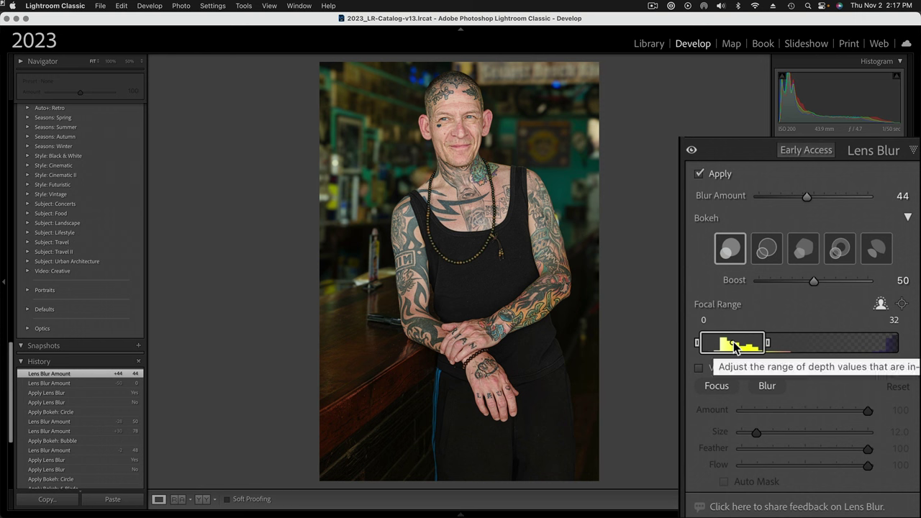
left_click_drag(733, 346, 732, 345)
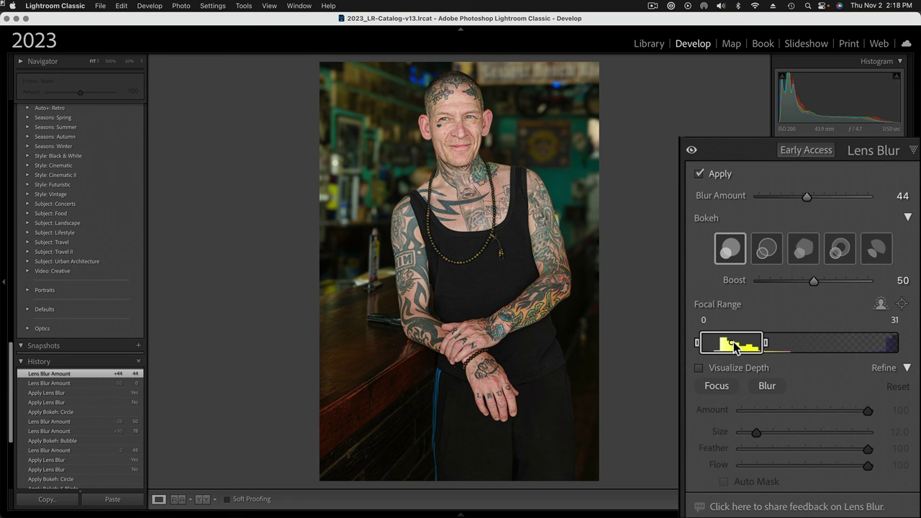
mouse_move(733, 345)
left_mouse_down()
mouse_move(893, 351)
mouse_move(716, 344)
left_mouse_up()
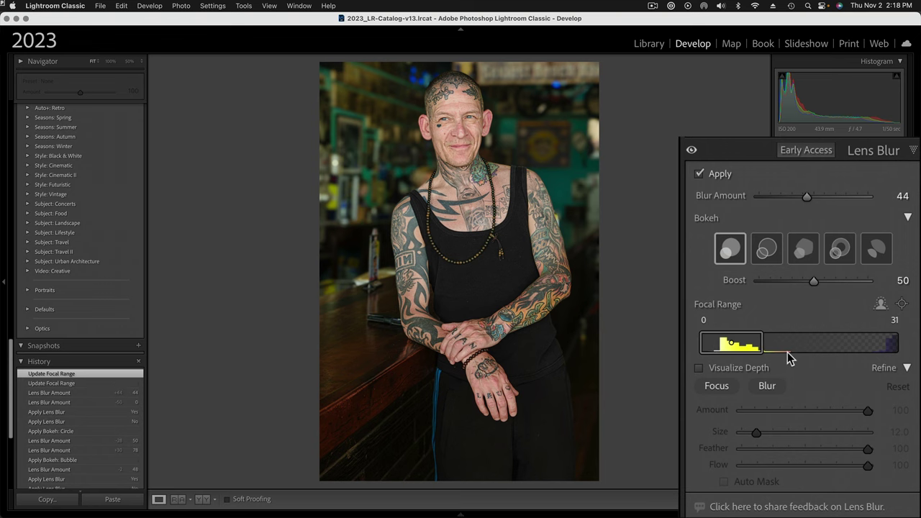
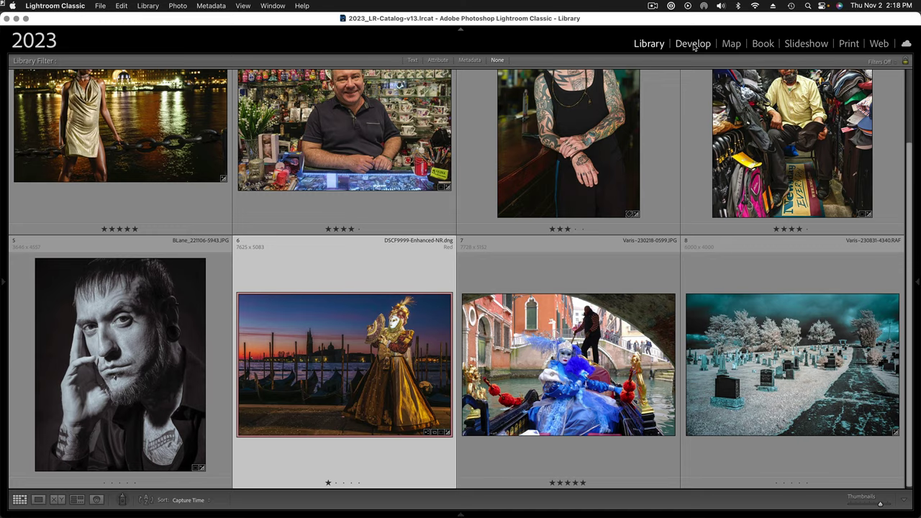
Apply Lens Blur to the photo of the golden masked figure by the gondolas and narrow its Focal Range to 0–23, with the depth visualization off.
left_click(692, 45)
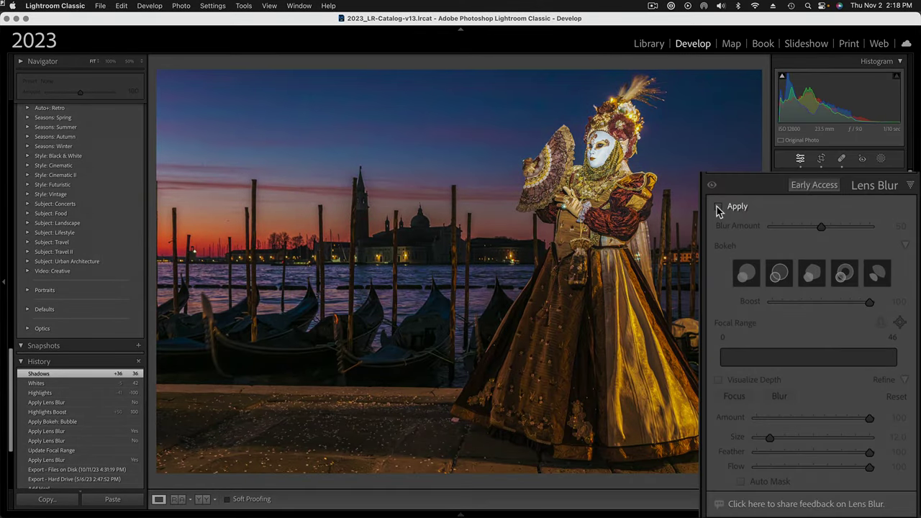
left_click(719, 207)
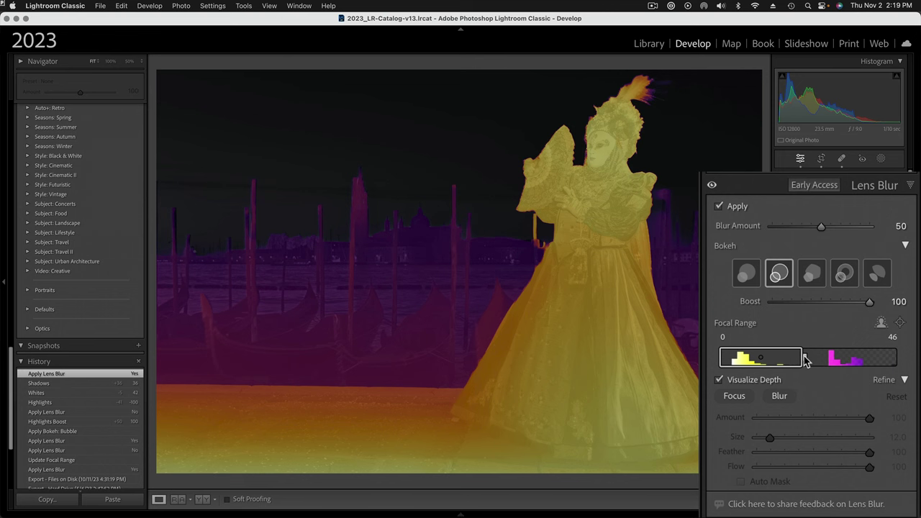
left_click_drag(801, 359, 764, 361)
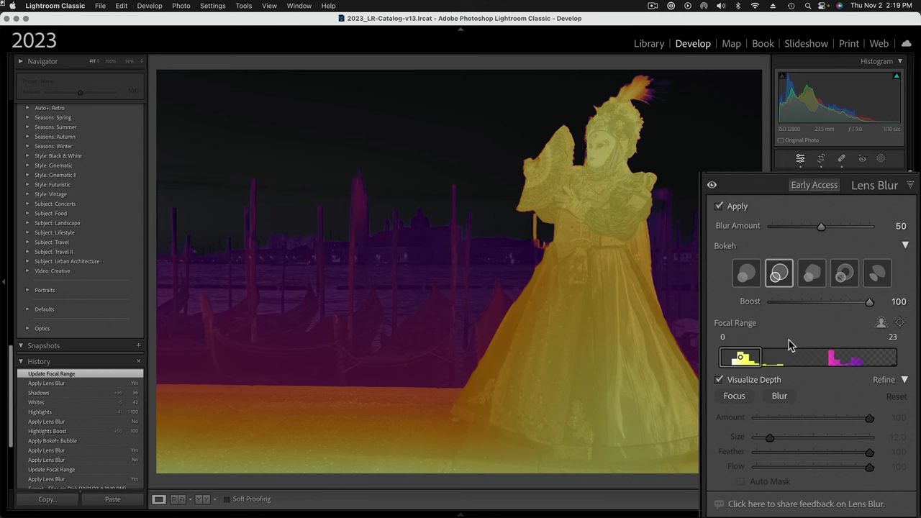
left_click(719, 381)
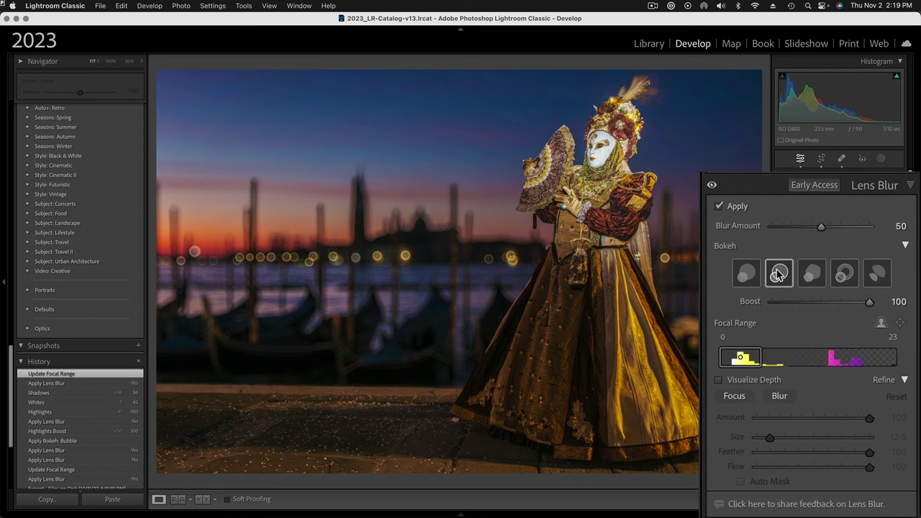
Try the Circle, Bubble, 5-Blade, Ring and Cat Eye bokeh shapes on the background lights, returning to Bubble.
left_click(748, 276)
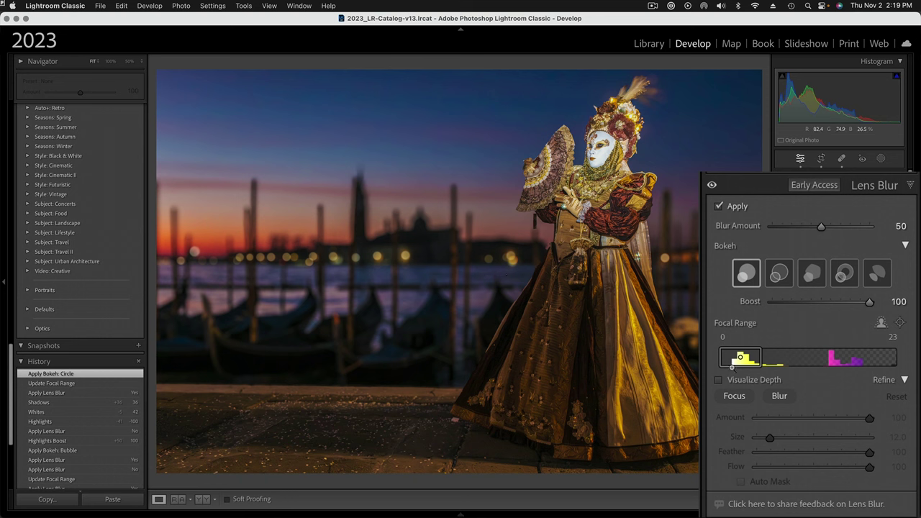
left_click(779, 277)
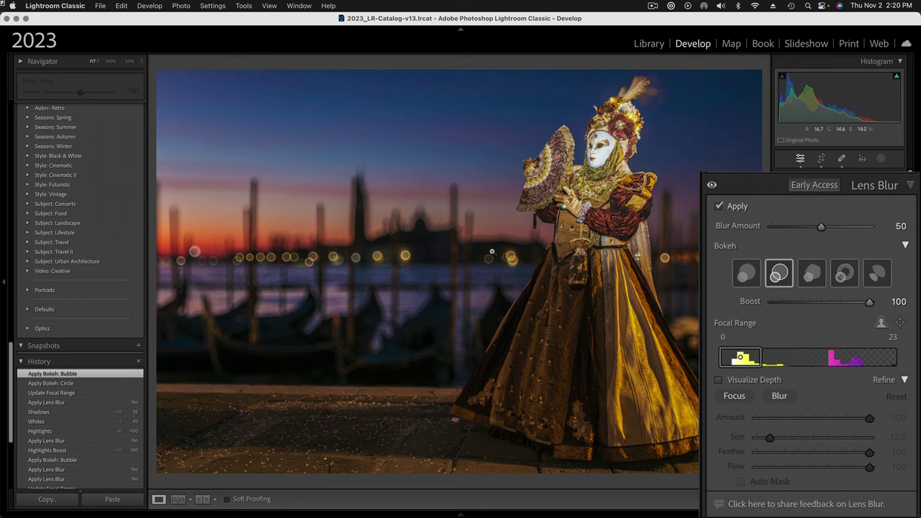
left_click(810, 278)
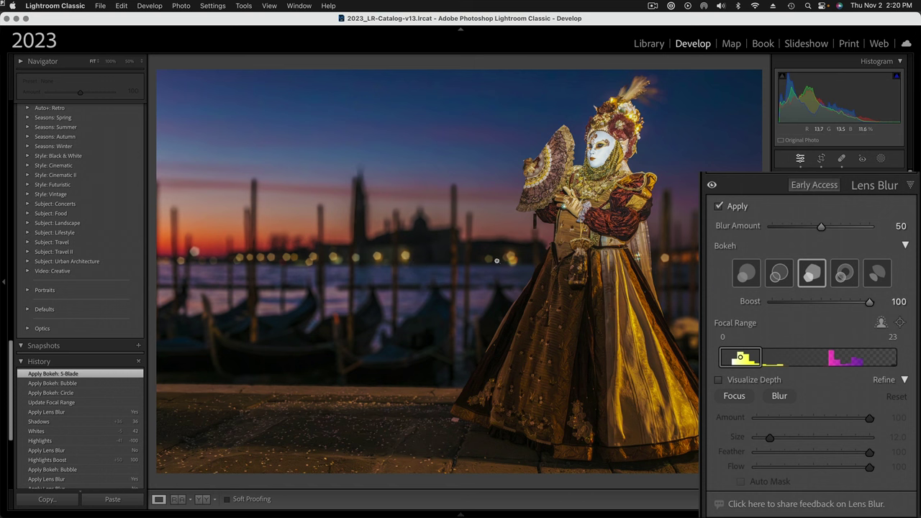
left_click(845, 274)
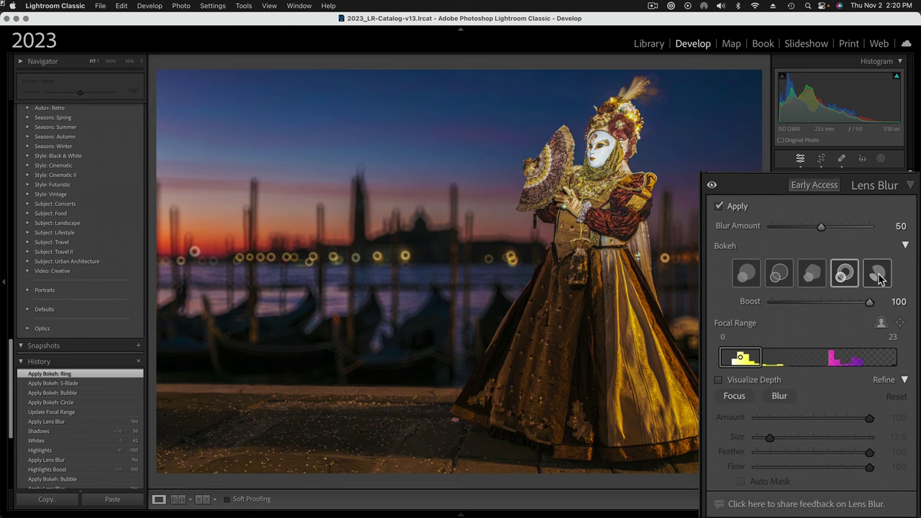
left_click(879, 279)
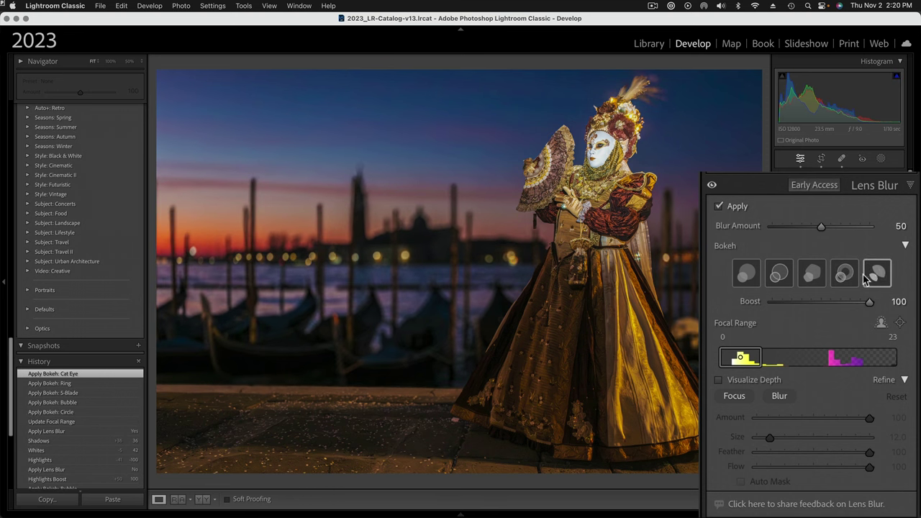
left_click(781, 279)
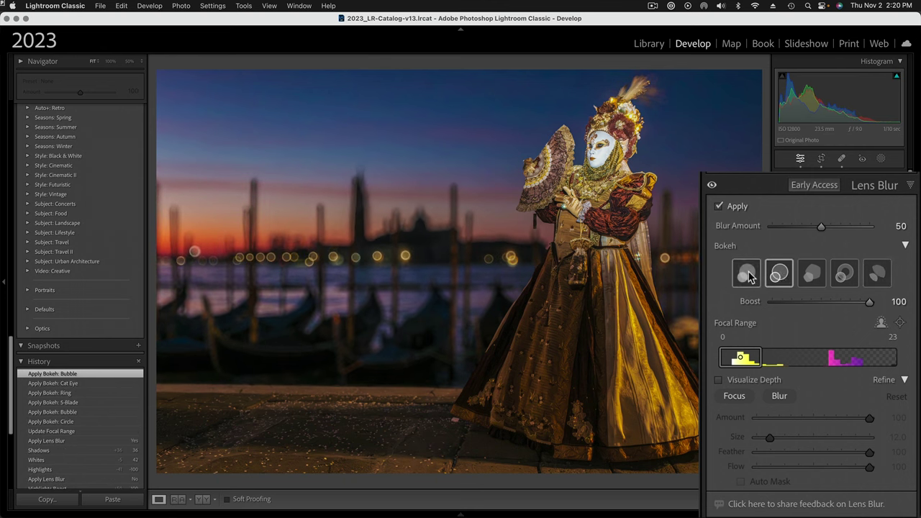
Compare the Circle, Bubble, Ring and 5-Blade bokeh again, settle on Circle, and widen the Focal Range to 0–46.
left_click(748, 276)
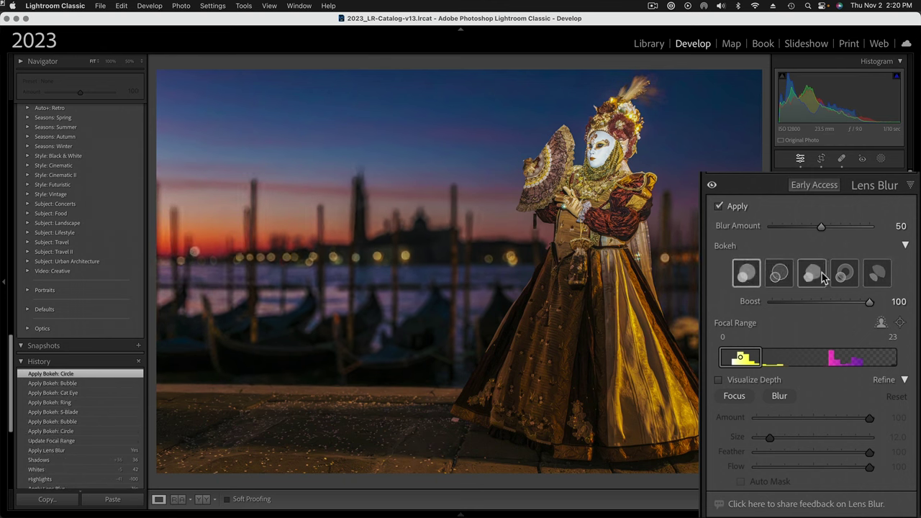
left_click(775, 275)
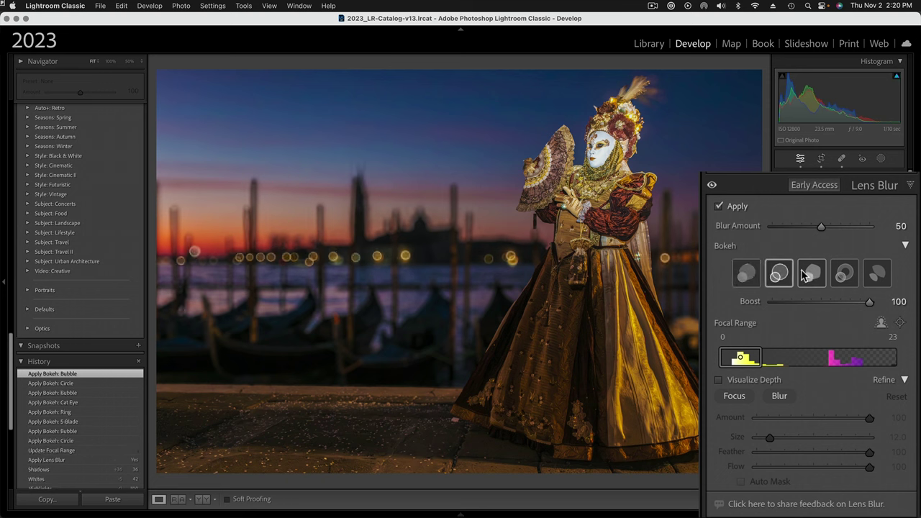
left_click(843, 274)
left_click(808, 275)
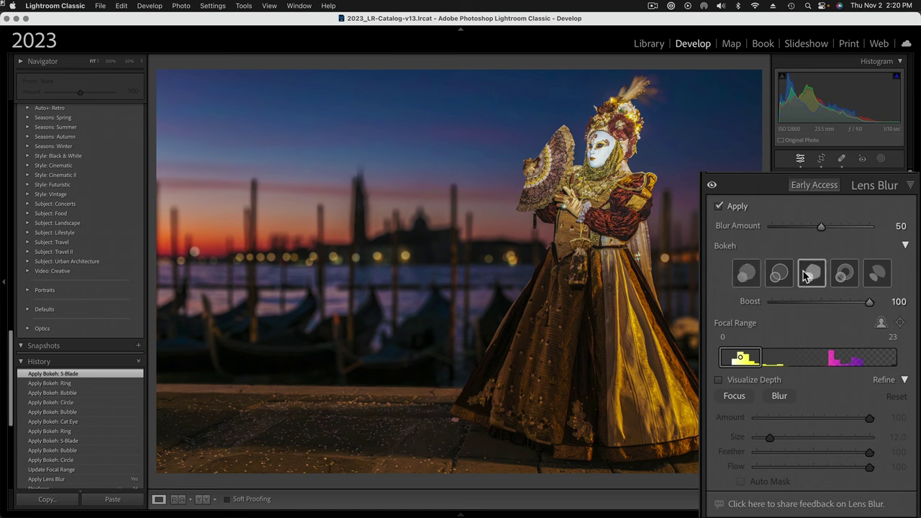
left_click(741, 274)
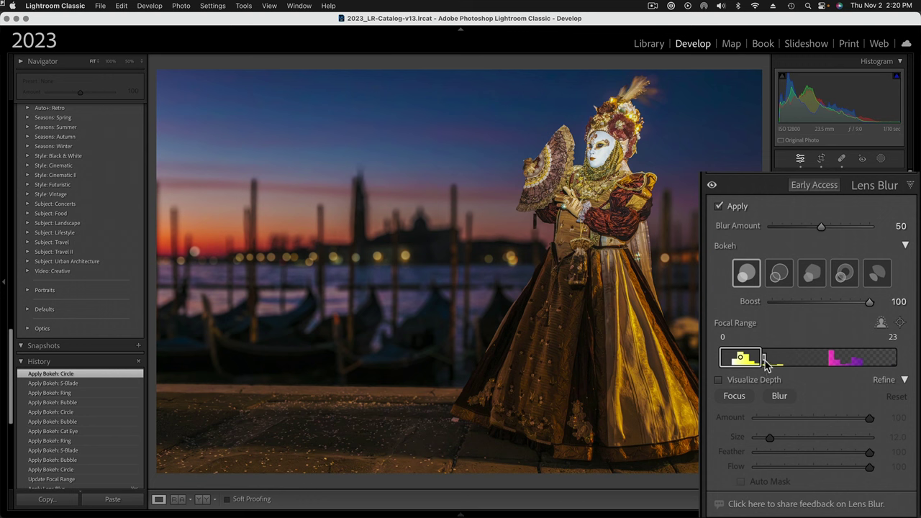
left_click_drag(764, 359, 803, 359)
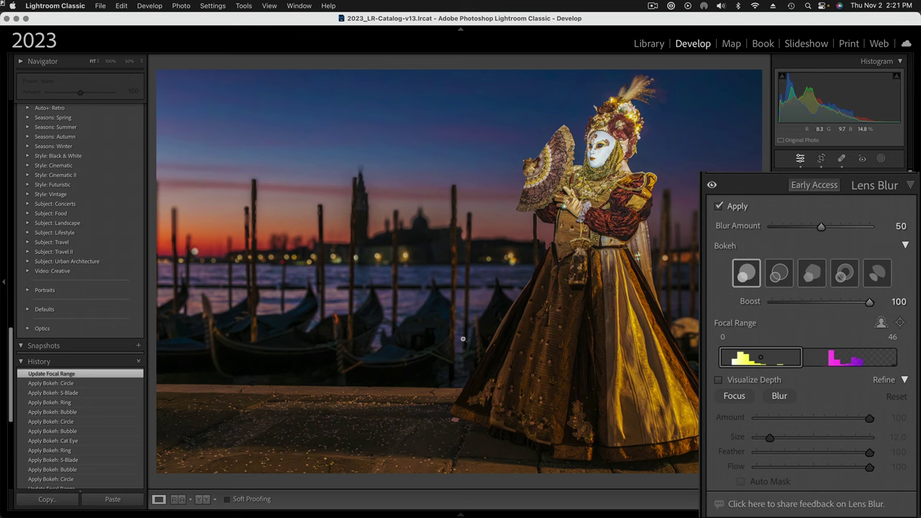
Open the night photo of the woman in the gold dress from the Library in Develop and apply Lens Blur.
key("g")
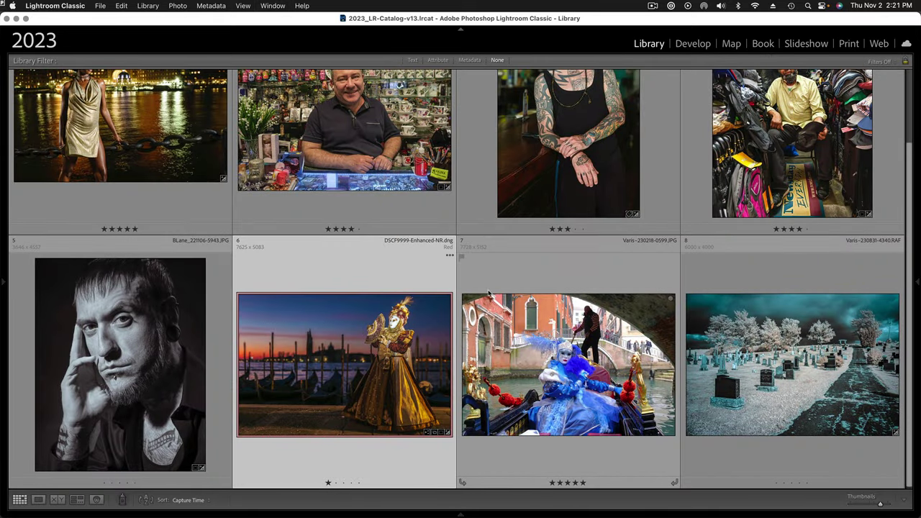
left_click(134, 141)
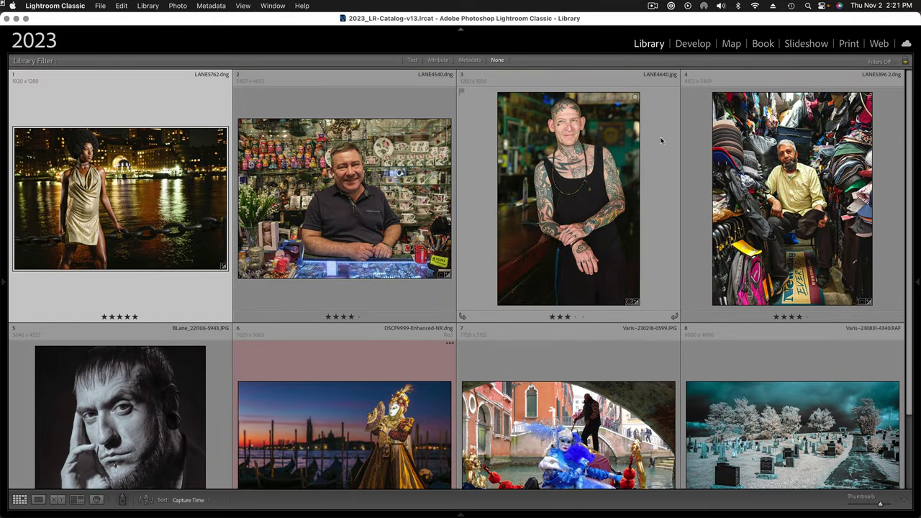
left_click(692, 44)
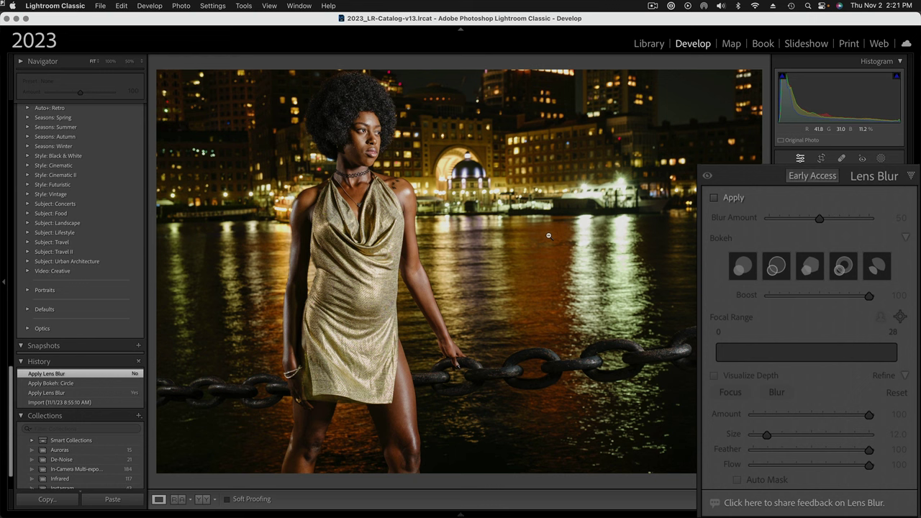
left_click(714, 198)
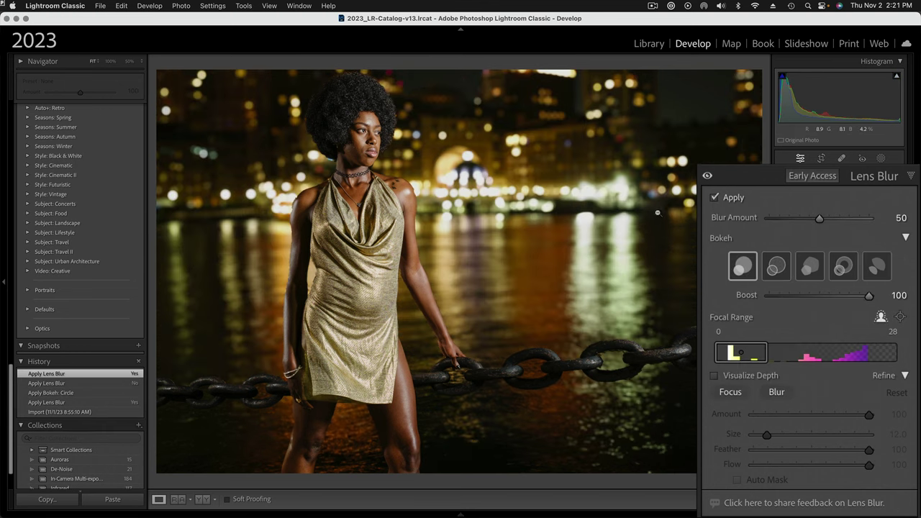
Set the night photo's bokeh shape to Bubble and lower the Boost to 0.
left_click(776, 267)
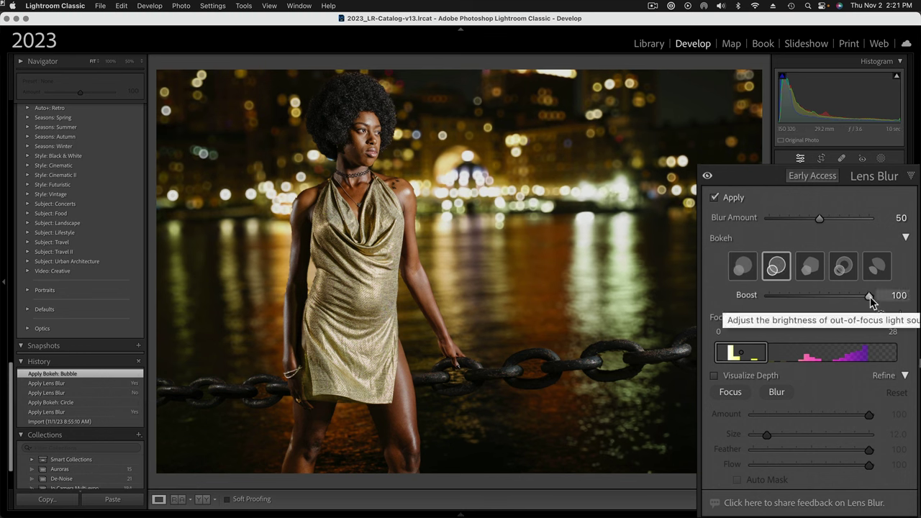
left_click_drag(871, 300, 758, 297)
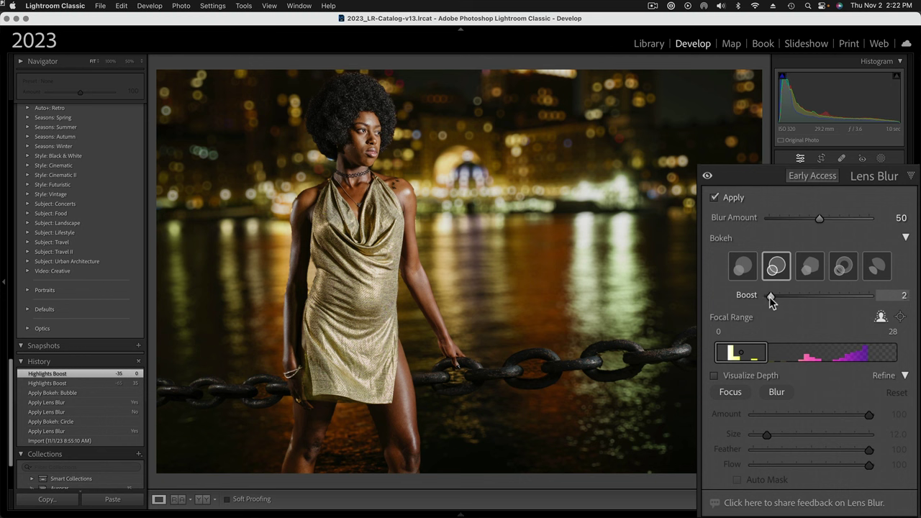
Raise the night photo's Blur Amount to 98 and Boost to 70, and check the depth visualization.
left_click_drag(769, 297, 816, 303)
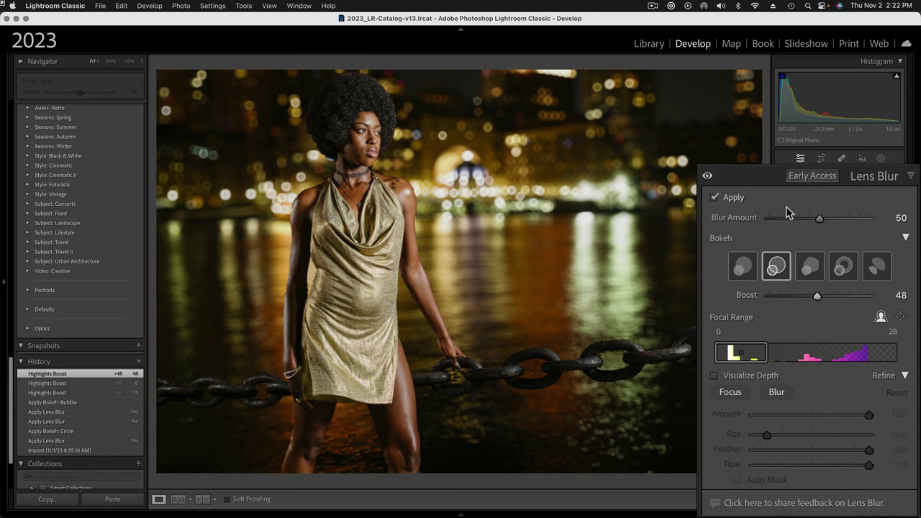
left_click_drag(819, 217, 867, 219)
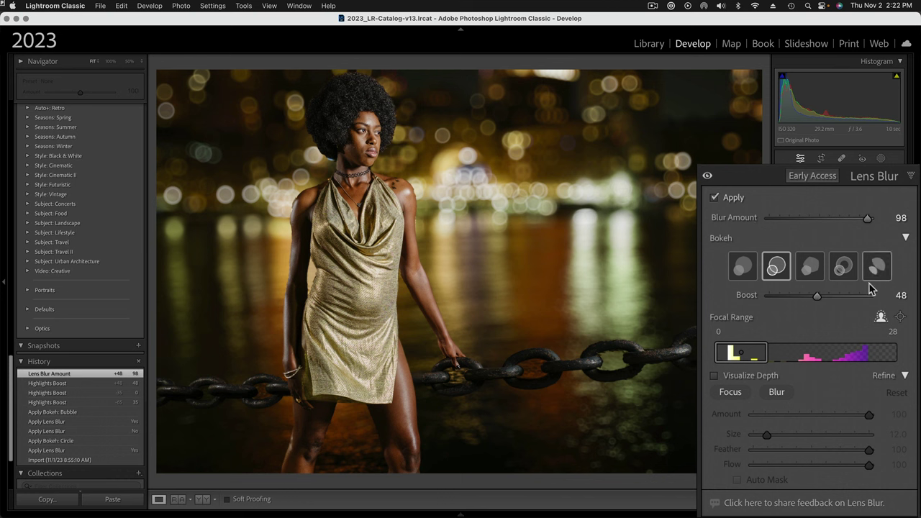
left_click_drag(817, 299, 840, 300)
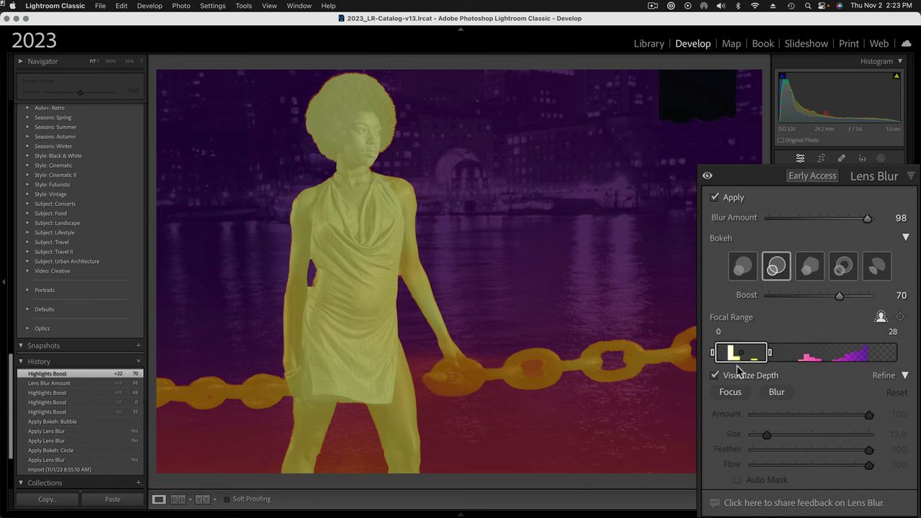
left_click(714, 375)
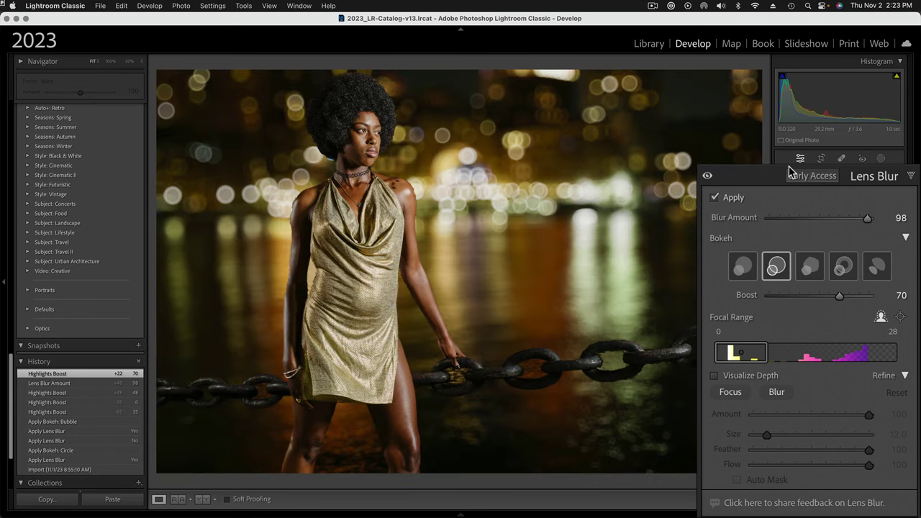
Open the photo of the smiling shopkeeper from the Library in Develop and apply Lens Blur.
key("g")
left_click(360, 176)
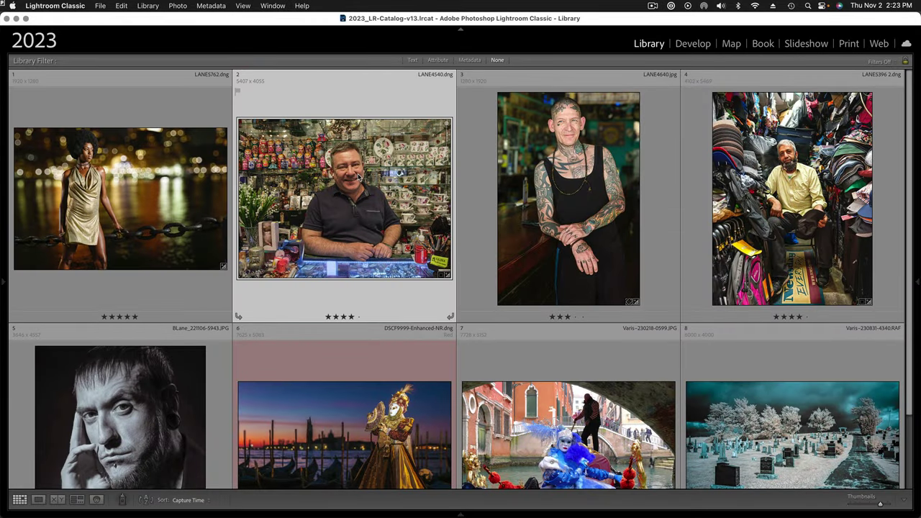
left_click(691, 45)
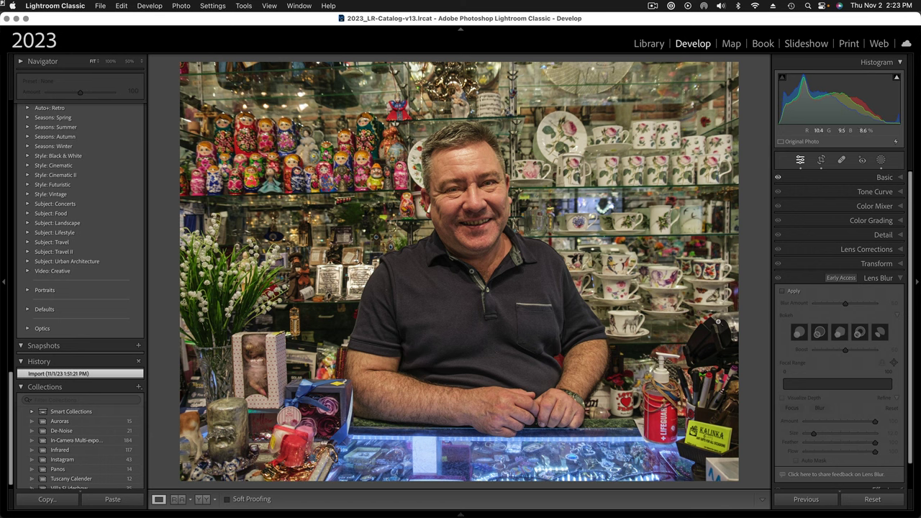
left_click(782, 291)
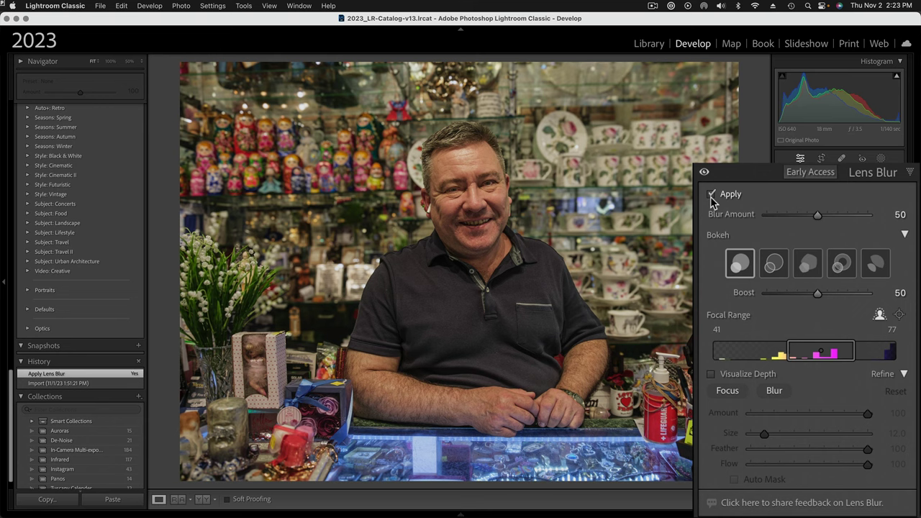
Set the shopkeeper photo's Blur Amount to 63 and try the Bubble bokeh close up, returning to Circle.
left_click(495, 154)
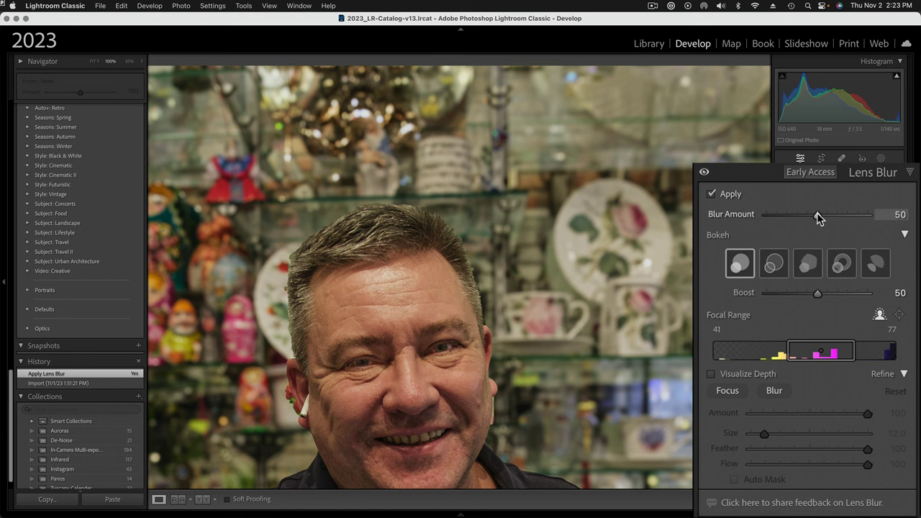
left_click_drag(830, 218, 833, 217)
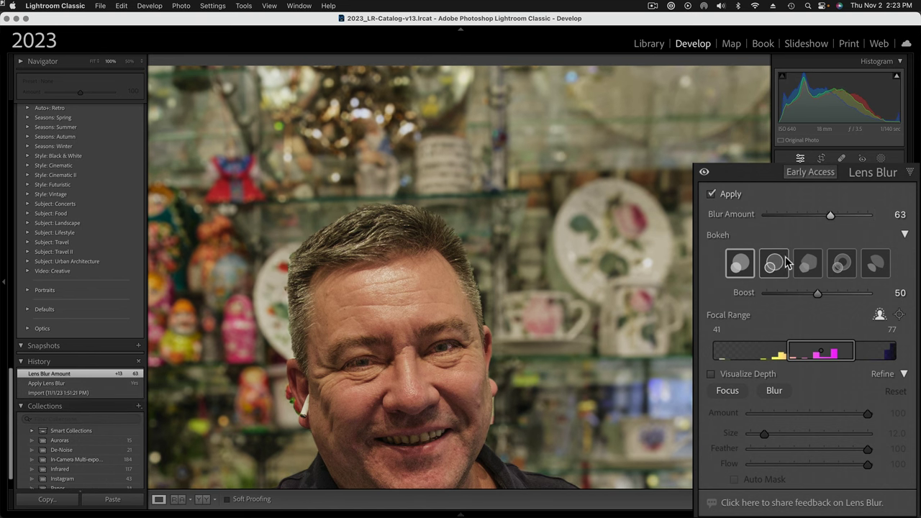
left_click(774, 265)
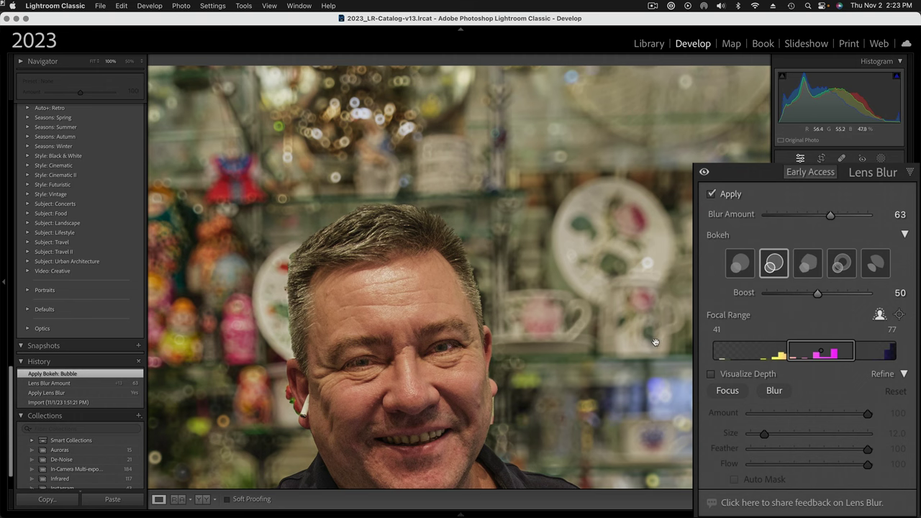
left_click(613, 344)
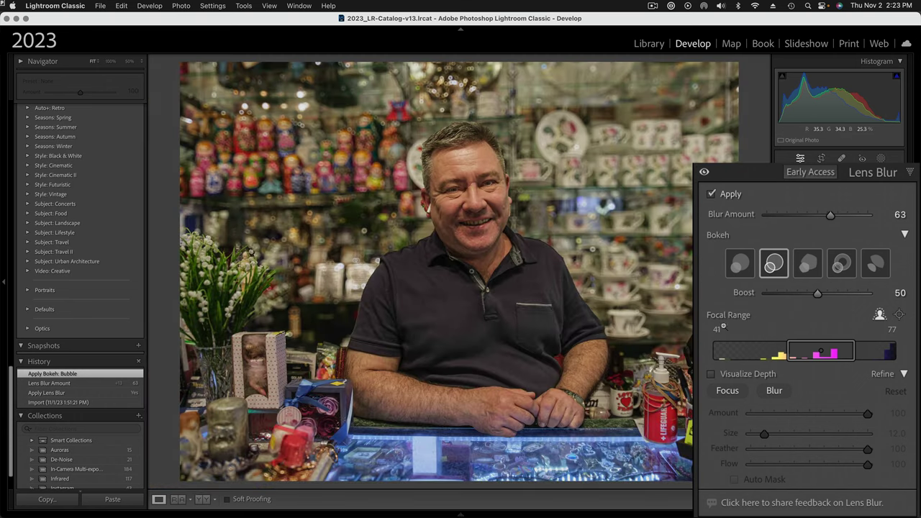
left_click(742, 266)
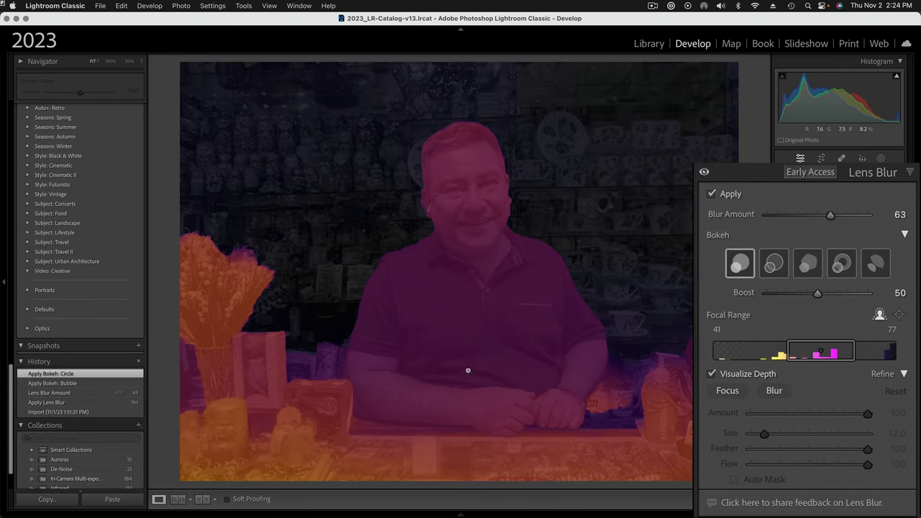
Narrow the Focal Range to 60–76 with the depth visualization on, and return to the normal photo view.
mouse_move(812, 354)
mouse_move(847, 352)
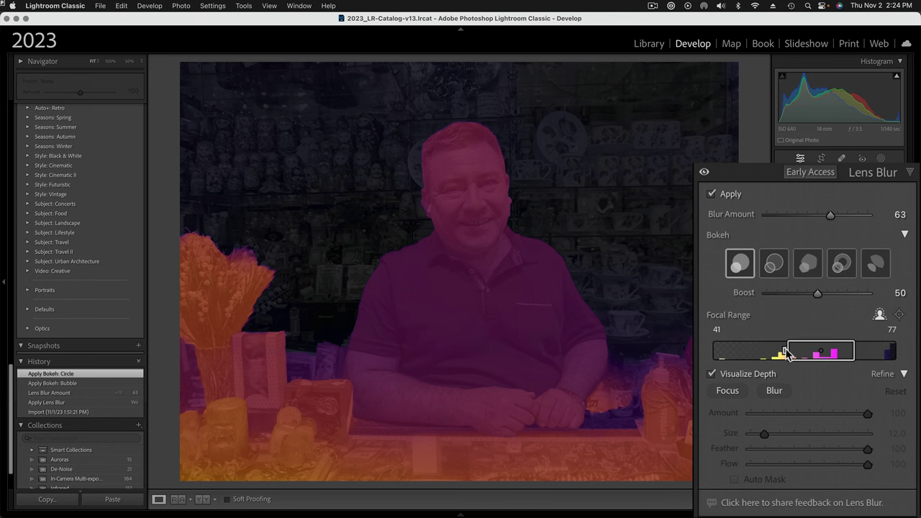
left_click_drag(786, 353, 816, 355)
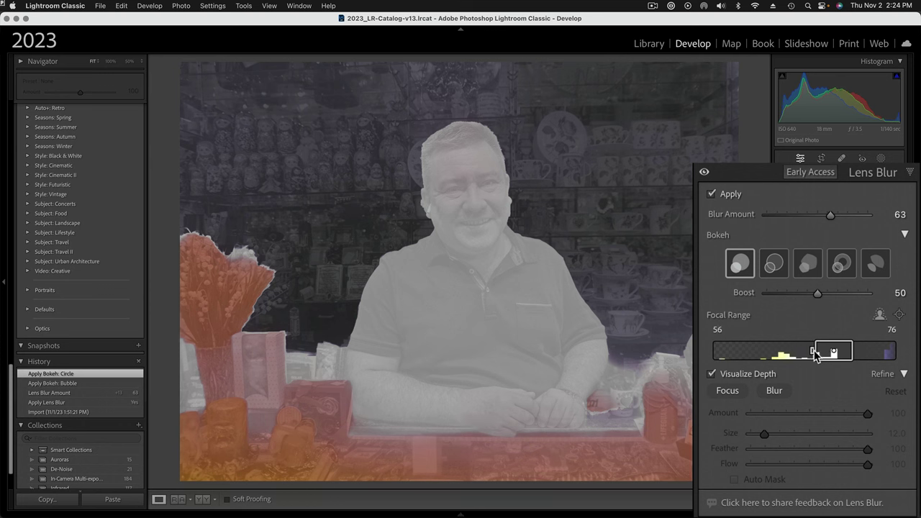
left_click_drag(815, 355, 820, 356)
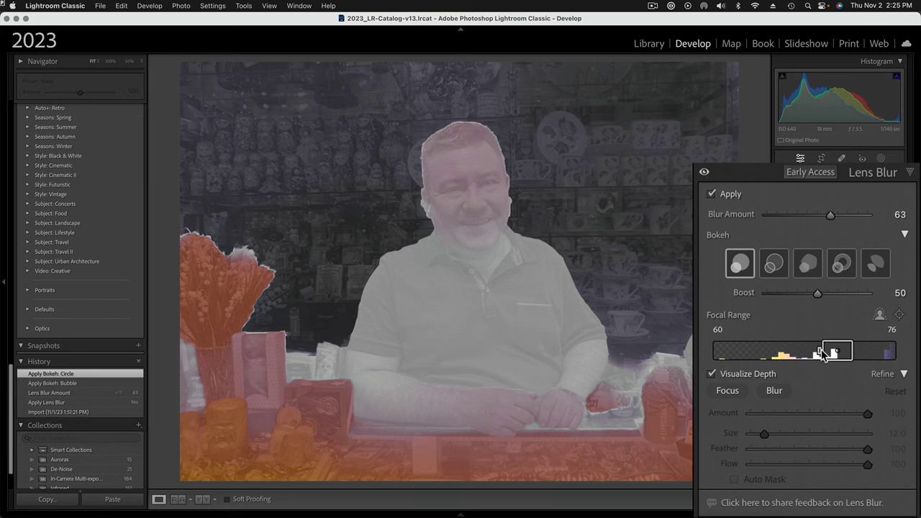
left_click_drag(824, 354, 823, 354)
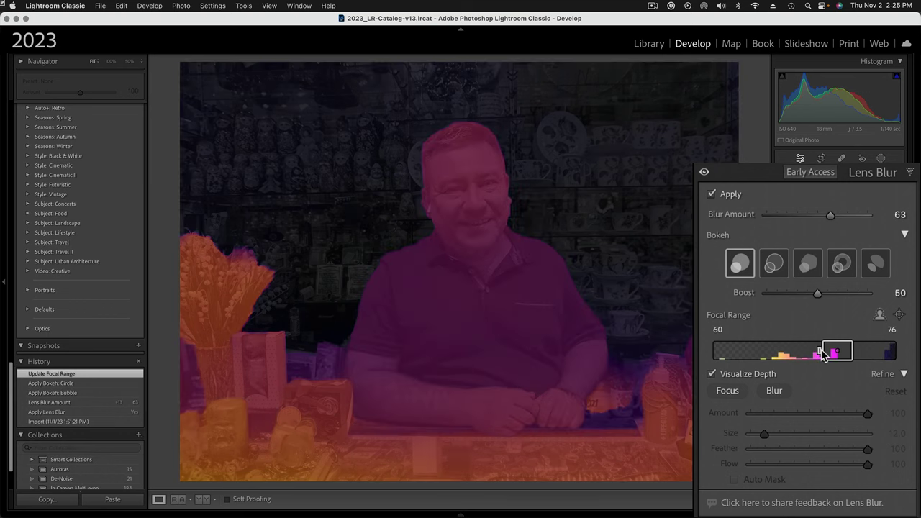
left_click(711, 375)
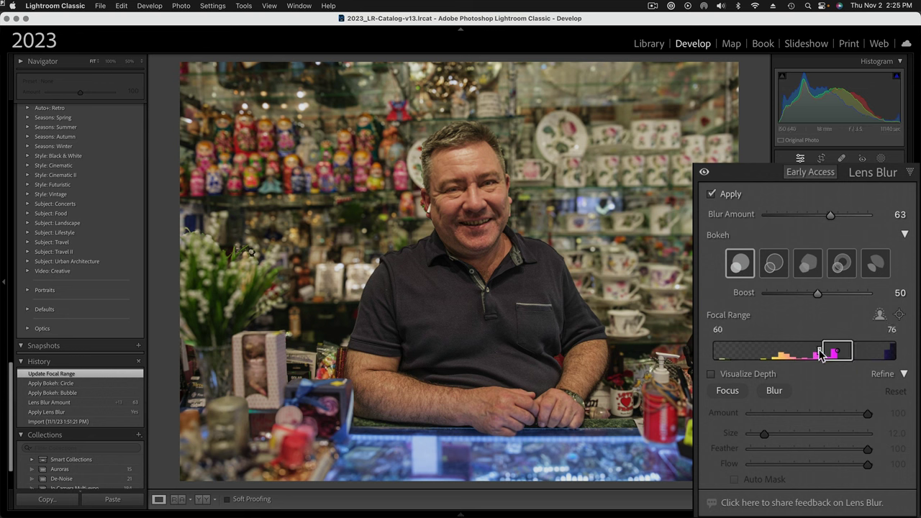
Widen the Focal Range to 35–75, and refocus from a point on the shopkeeper's face for a range of 44–64.
left_click_drag(820, 355, 774, 353)
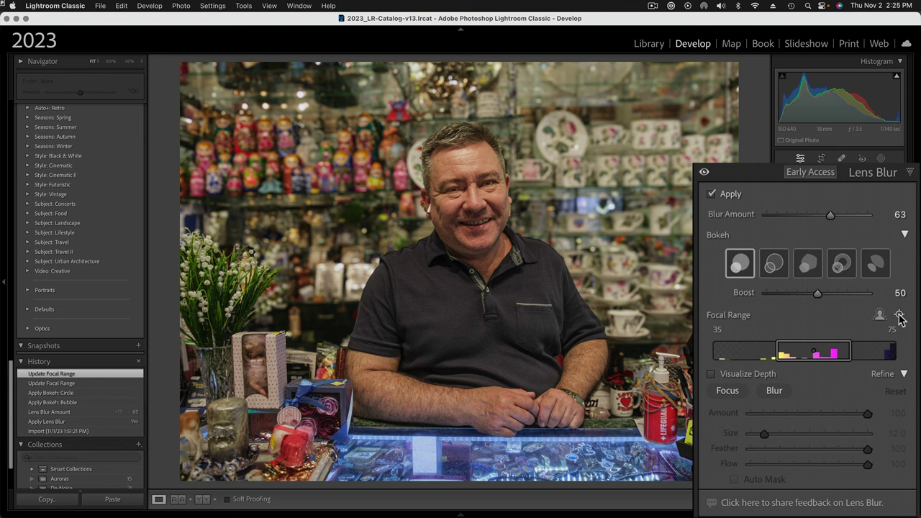
left_click(487, 183)
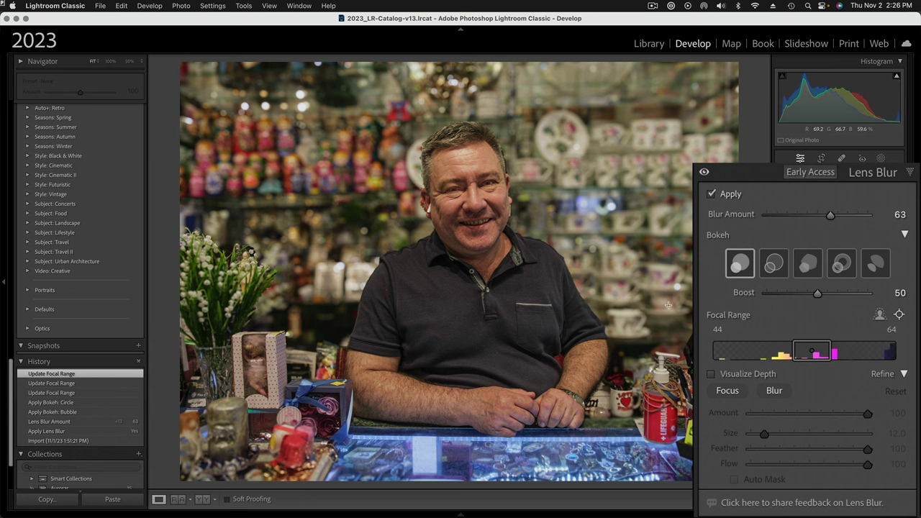
Open the infrared cemetery photo from the Library in Develop and apply Lens Blur.
key("g")
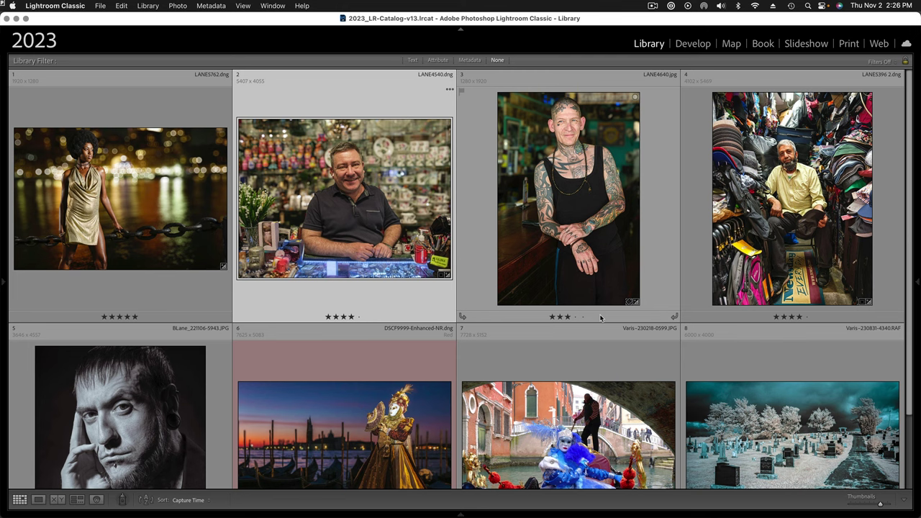
scroll(790, 432, "down", 3)
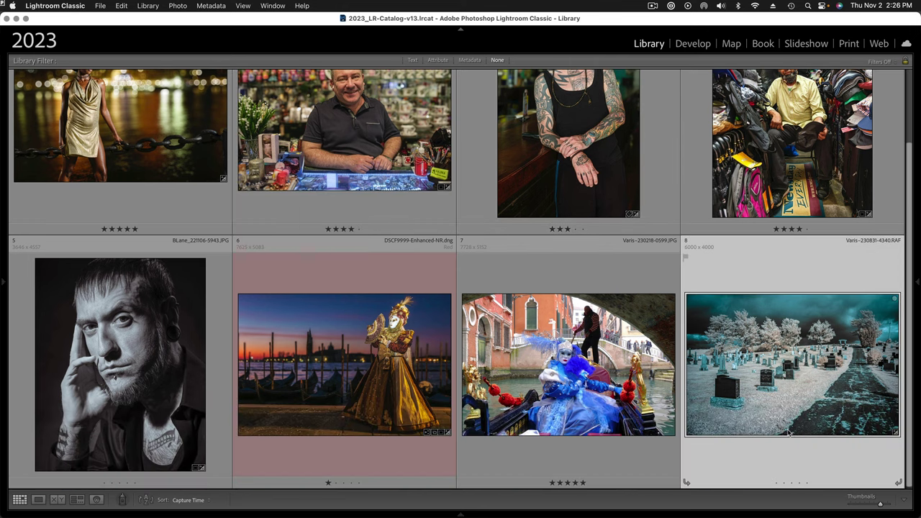
left_click(693, 44)
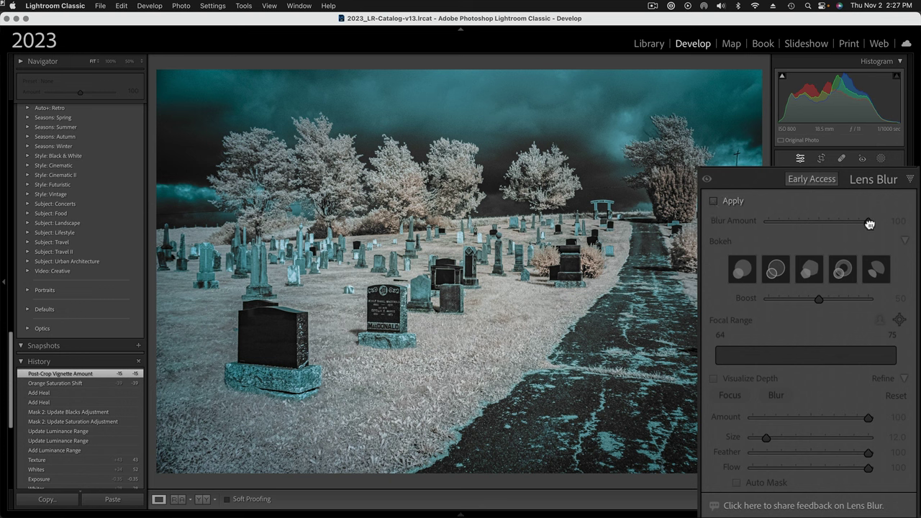
left_click(714, 203)
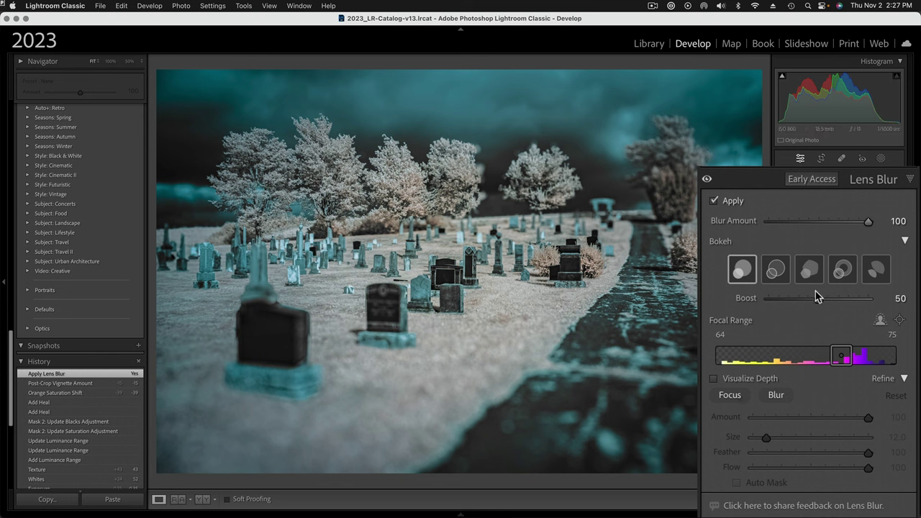
Set the cemetery photo's bokeh to Bubble and shift the Focal Range to 53–64 using the depth visualization.
left_click(774, 271)
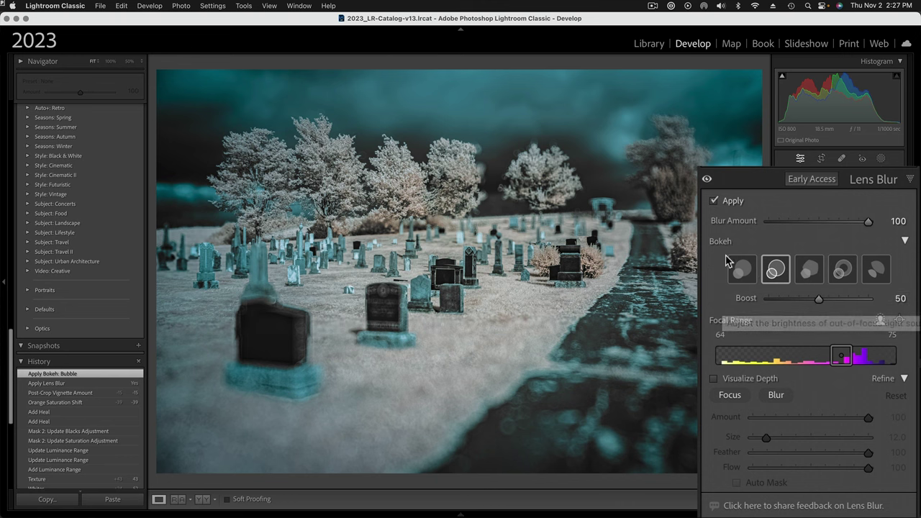
left_click(714, 379)
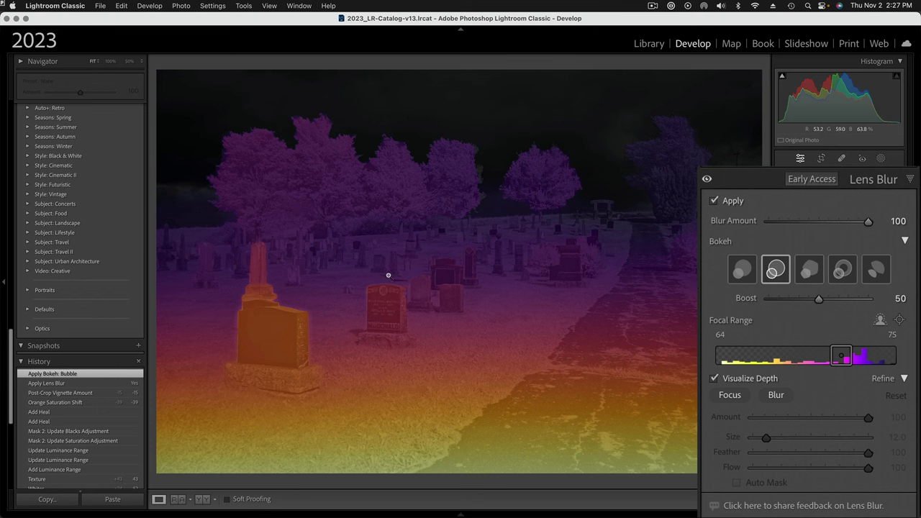
mouse_move(841, 356)
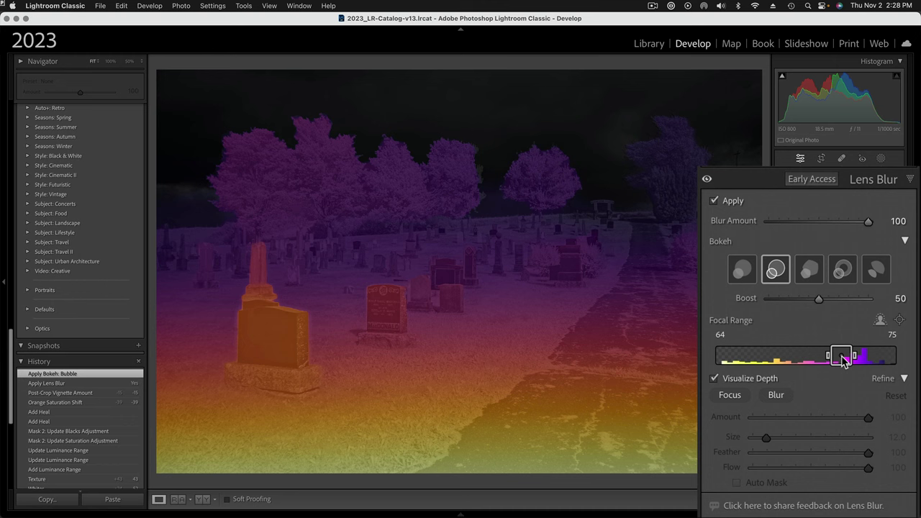
left_click_drag(843, 359, 841, 361)
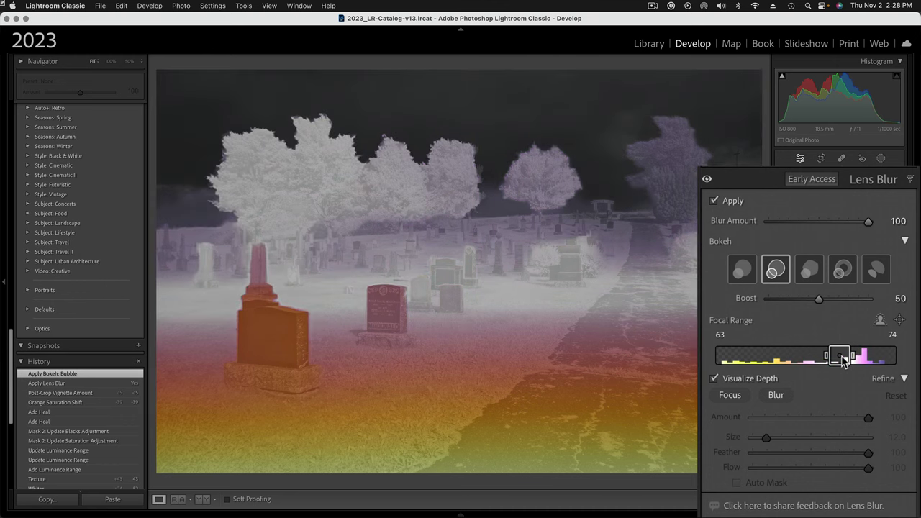
left_click_drag(842, 360, 832, 361)
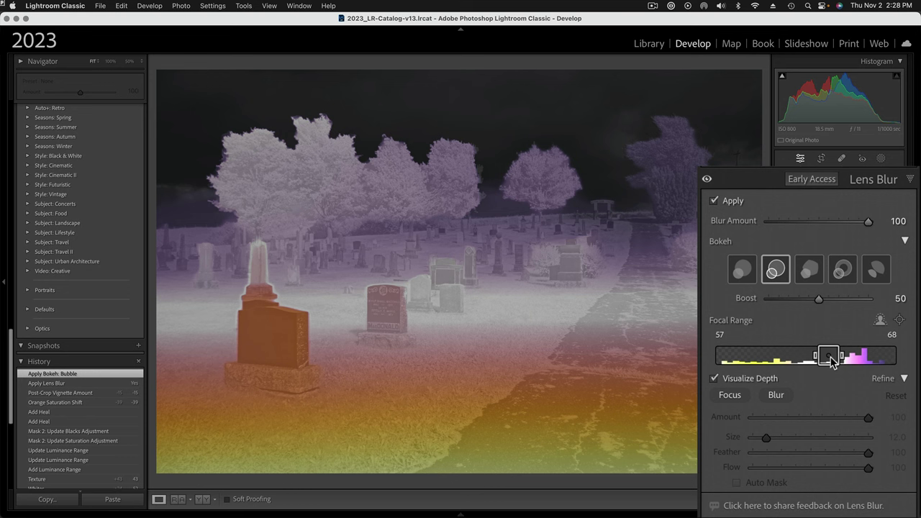
left_click_drag(832, 360, 815, 362)
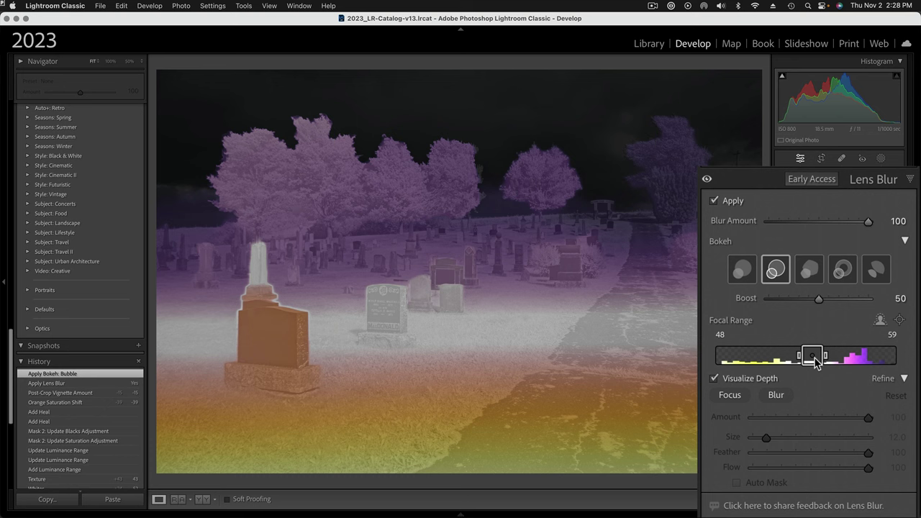
mouse_move(814, 360)
left_mouse_down()
mouse_move(721, 357)
mouse_move(825, 359)
left_mouse_up()
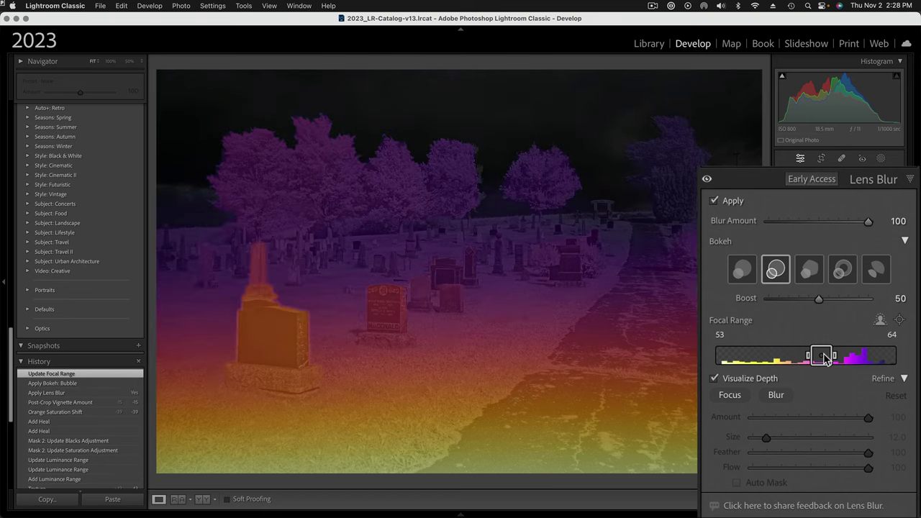
left_click(714, 379)
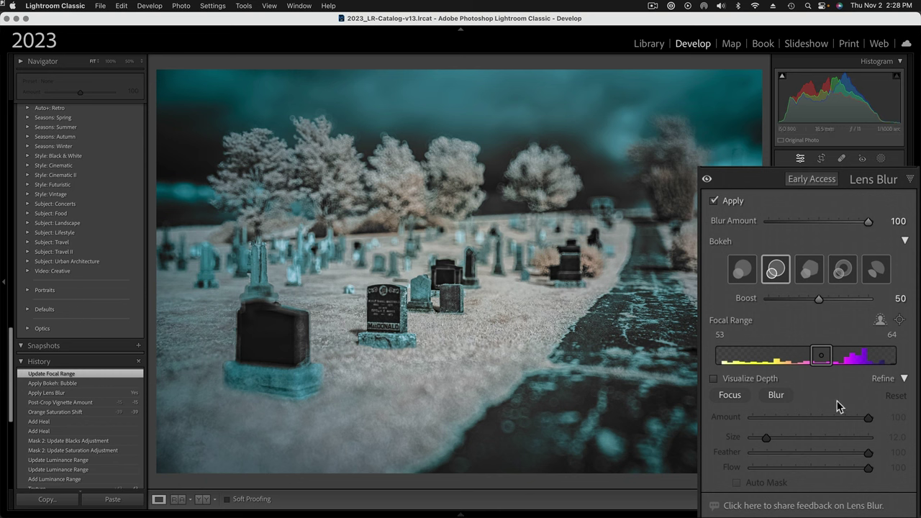
Collapse the Refine and Bokeh sections of Lens Blur and expand both again.
left_click(904, 379)
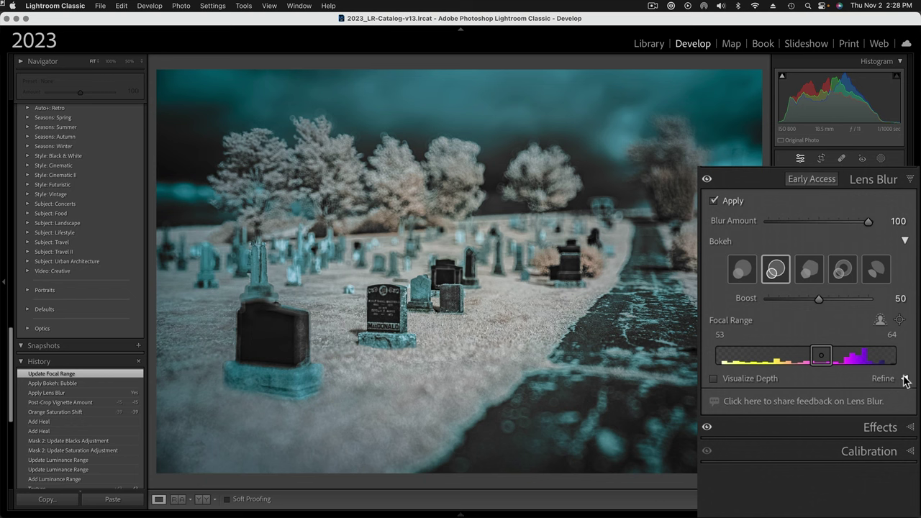
left_click(904, 240)
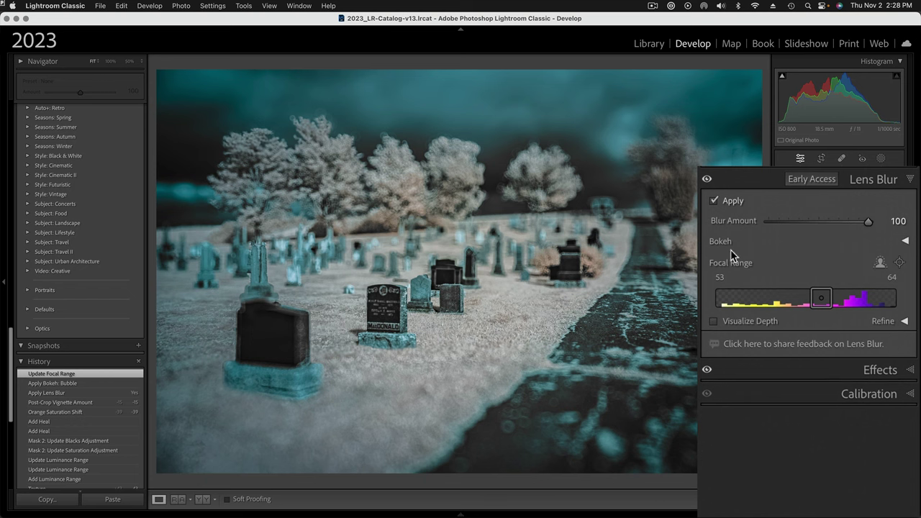
left_click(905, 242)
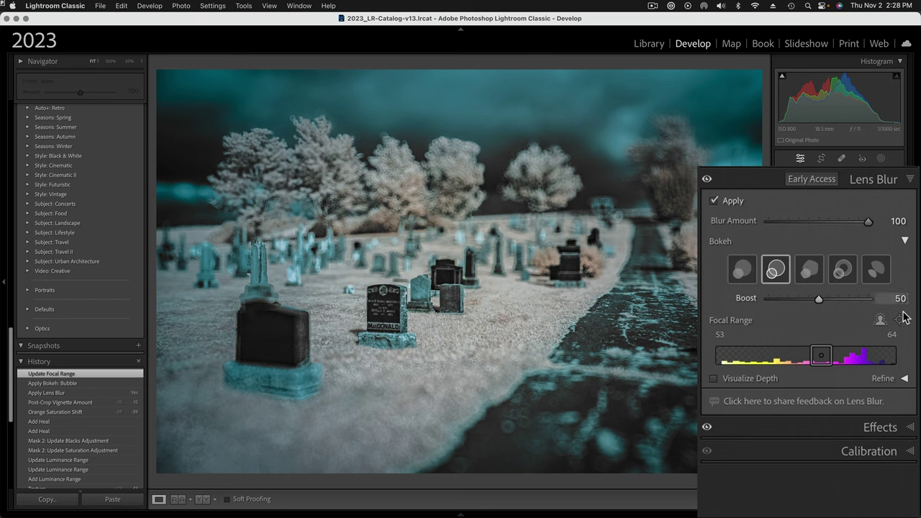
left_click(905, 380)
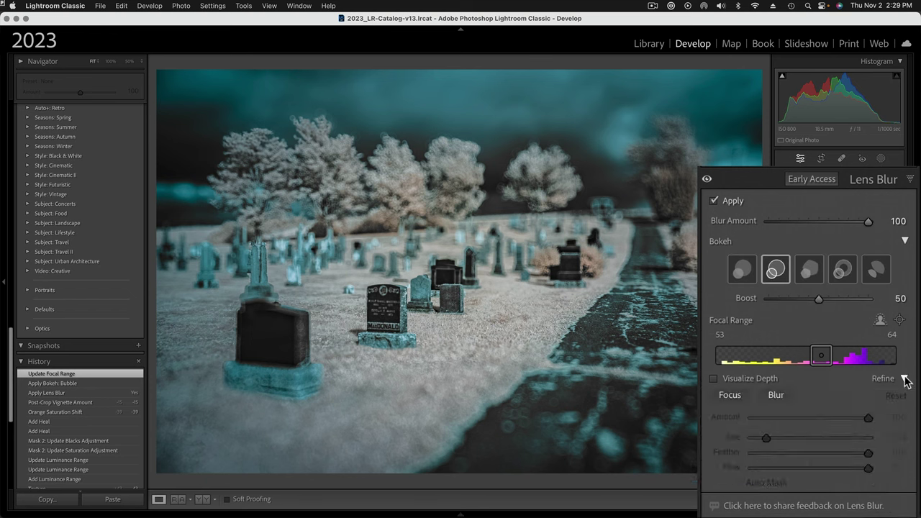
Paint a Blur refinement over the cemetery photo's background, set its Amount to 71, and check it in the depth visualization.
scroll(843, 394, "down", 2)
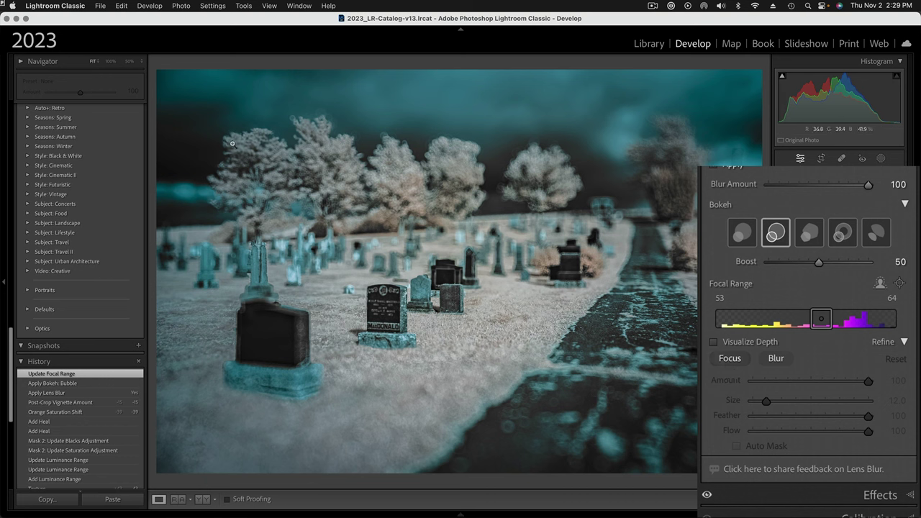
left_click(776, 359)
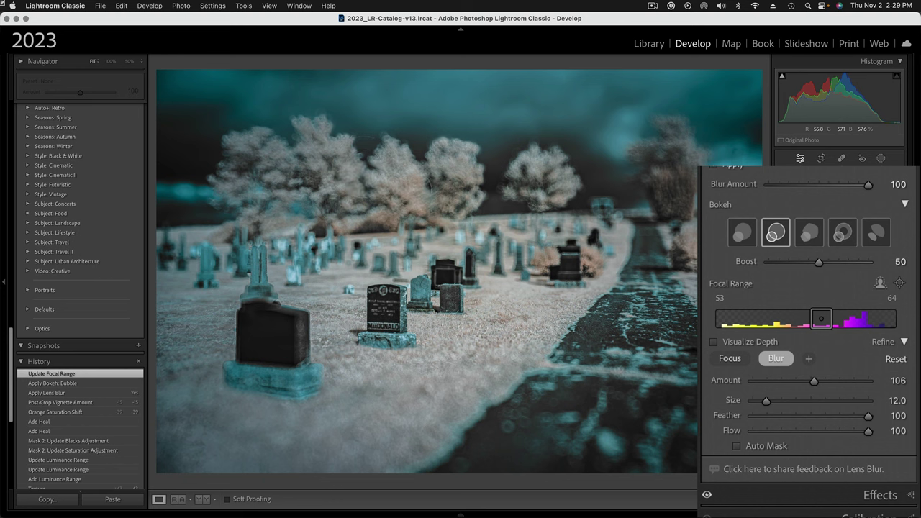
left_click(644, 241)
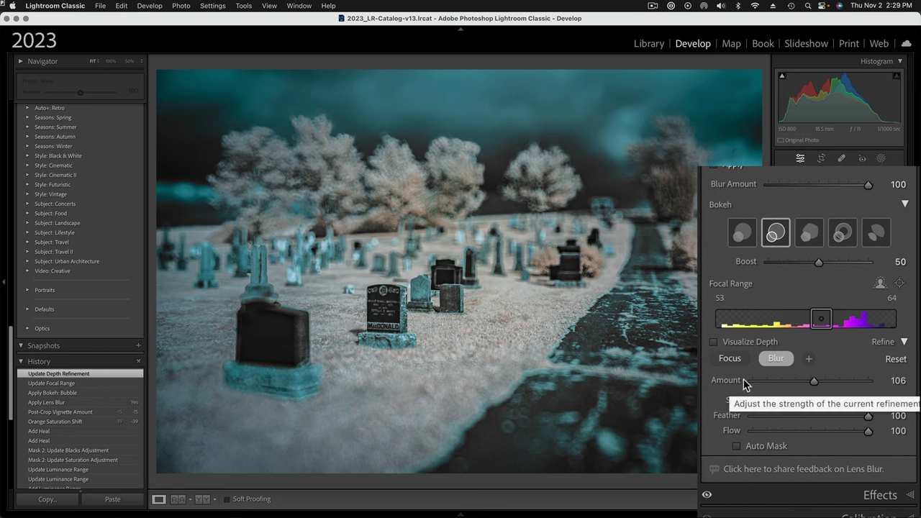
left_click_drag(813, 382, 795, 386)
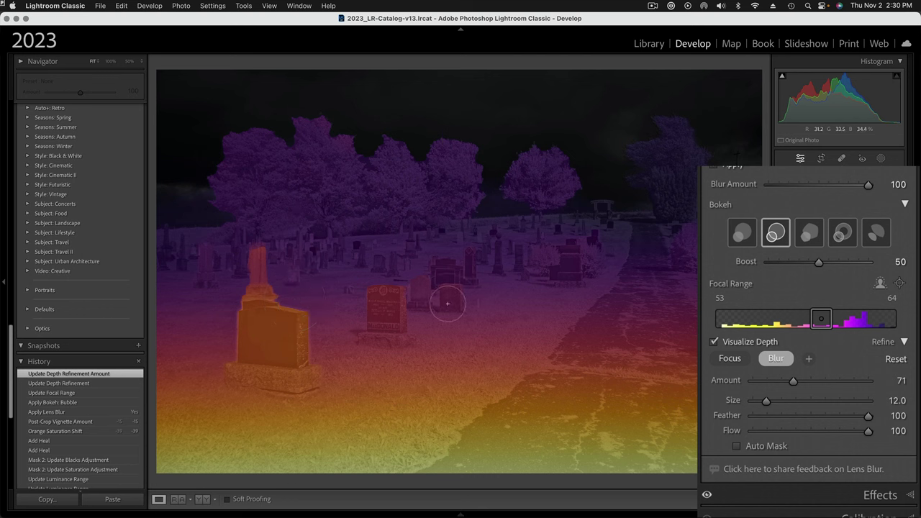
left_click(713, 341)
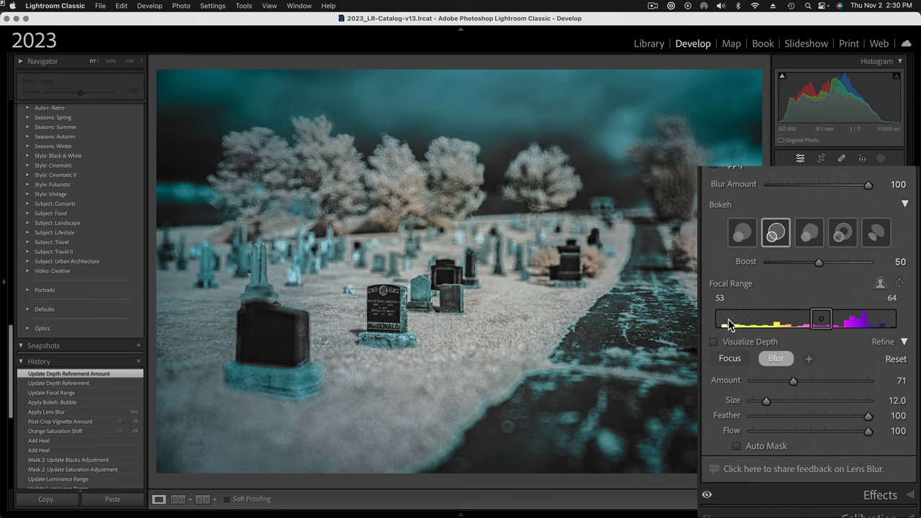
Open the photo of the seated vendor among hats and bags in Develop, and apply Lens Blur with Blur Amount 100.
key("g")
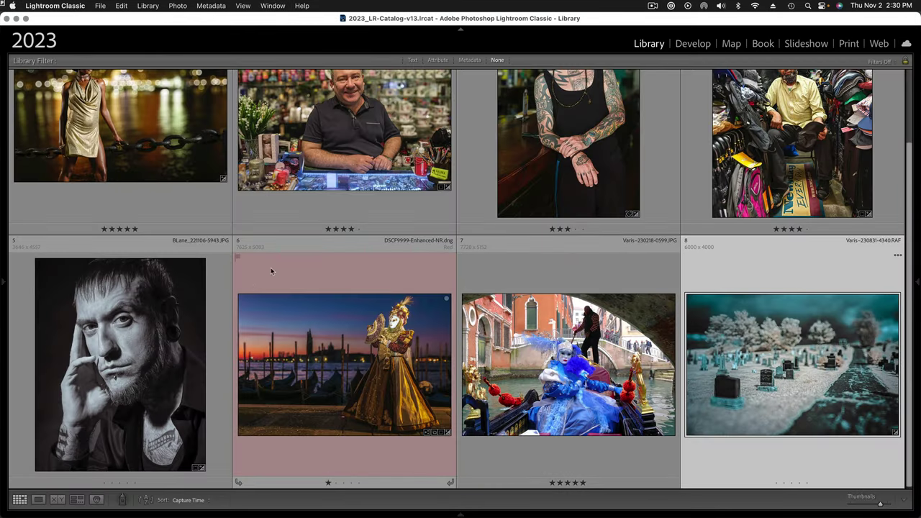
left_click(794, 155)
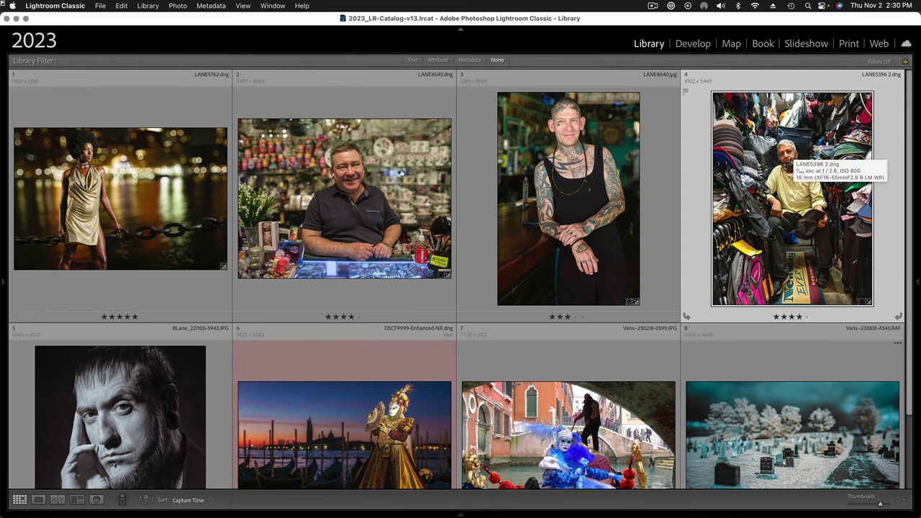
left_click(690, 45)
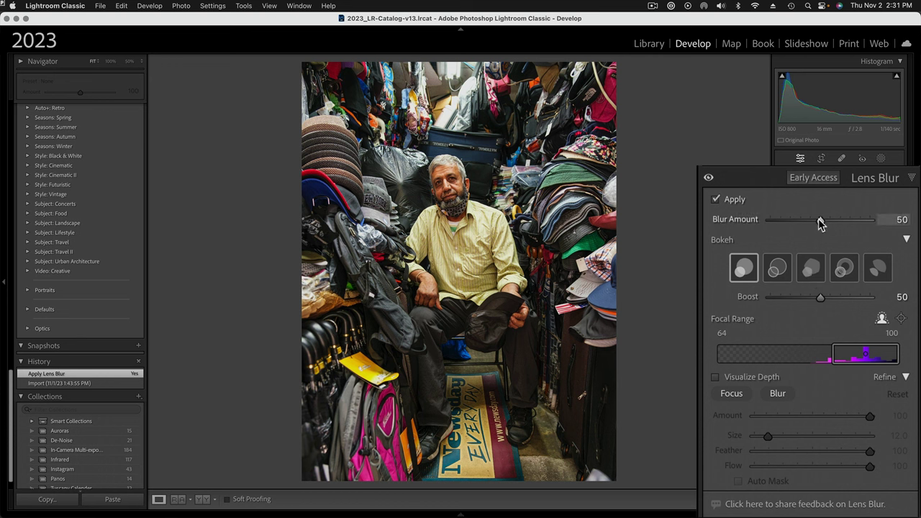
left_click_drag(820, 222, 900, 223)
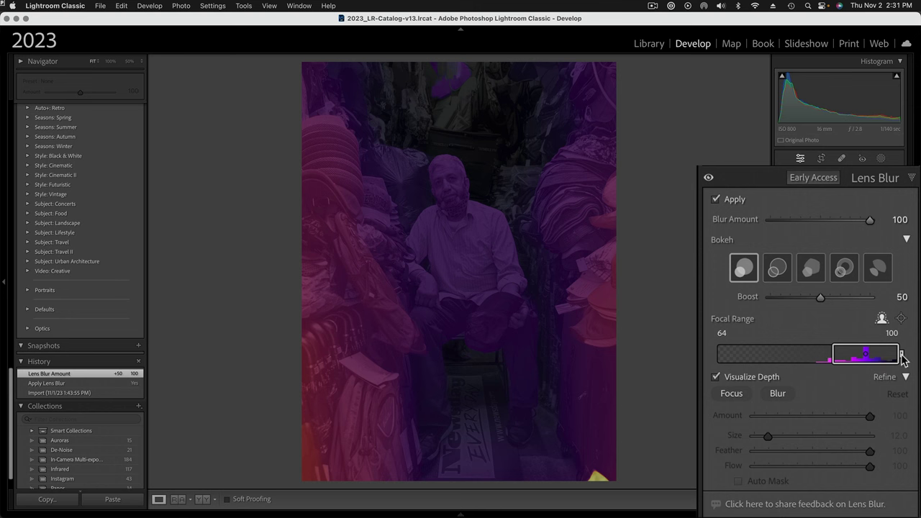
Narrow the vendor photo's Focal Range to 78–86 using the depth visualization, and hide the visualization again.
left_click_drag(902, 358, 889, 360)
left_click_drag(831, 355, 862, 357)
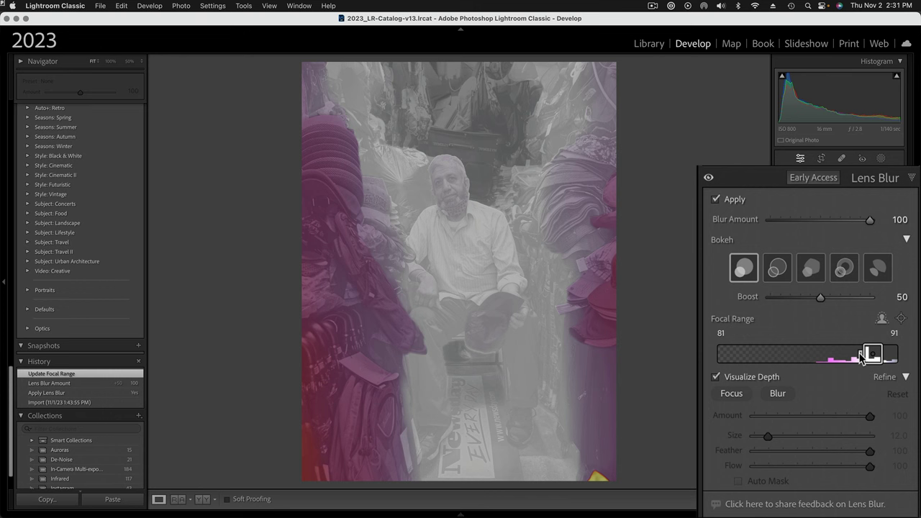
mouse_move(862, 357)
left_mouse_down()
mouse_move(876, 359)
mouse_move(864, 355)
left_mouse_up()
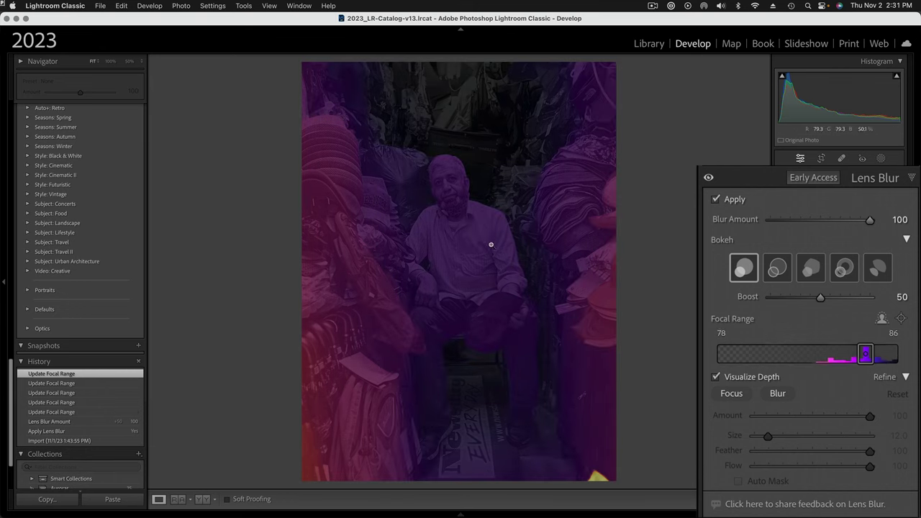
left_click(728, 379)
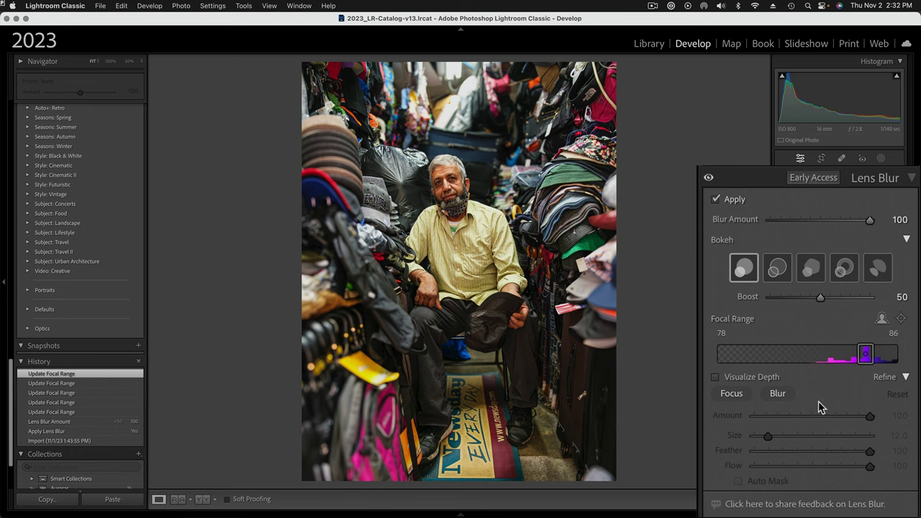
Paint a Blur refinement over the merchandise around the vendor and set its Amount to 41.
left_click(777, 394)
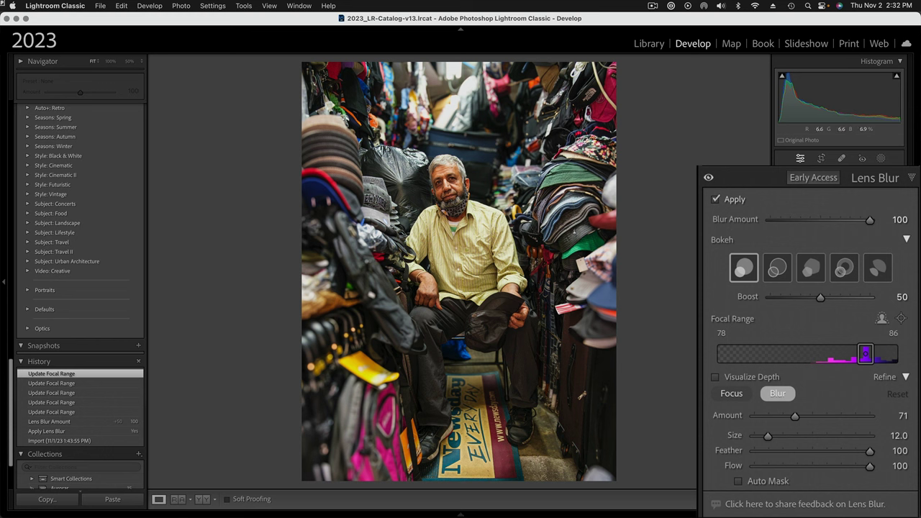
mouse_move(586, 134)
left_mouse_down()
mouse_move(572, 128)
mouse_move(554, 223)
mouse_move(594, 220)
mouse_move(564, 306)
mouse_move(550, 155)
mouse_move(494, 109)
mouse_move(449, 107)
mouse_move(414, 119)
mouse_move(381, 151)
mouse_move(359, 195)
mouse_move(371, 245)
mouse_move(338, 191)
mouse_move(351, 182)
mouse_move(387, 248)
mouse_move(396, 417)
mouse_move(385, 442)
mouse_move(331, 259)
mouse_move(332, 320)
mouse_move(379, 451)
mouse_move(422, 466)
mouse_move(503, 464)
mouse_move(534, 454)
mouse_move(560, 425)
mouse_move(560, 241)
mouse_move(509, 157)
mouse_move(508, 135)
left_mouse_up()
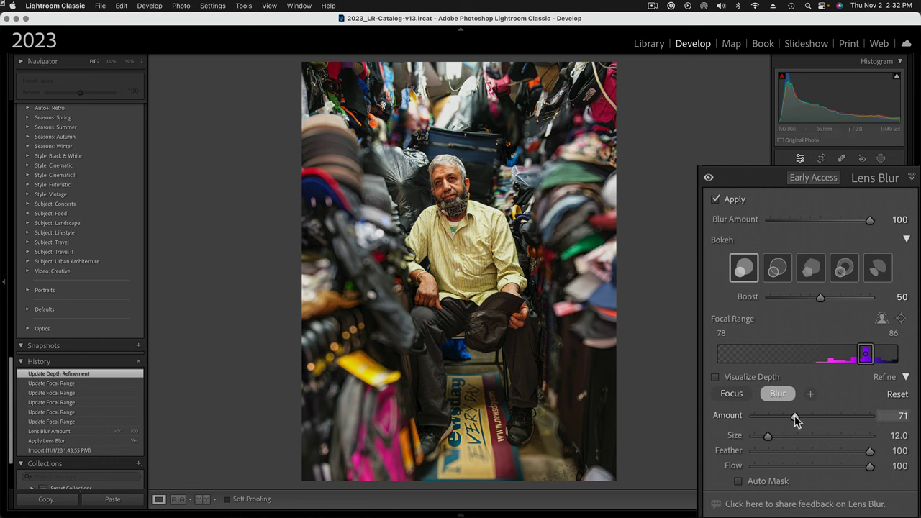
left_click_drag(795, 422, 778, 419)
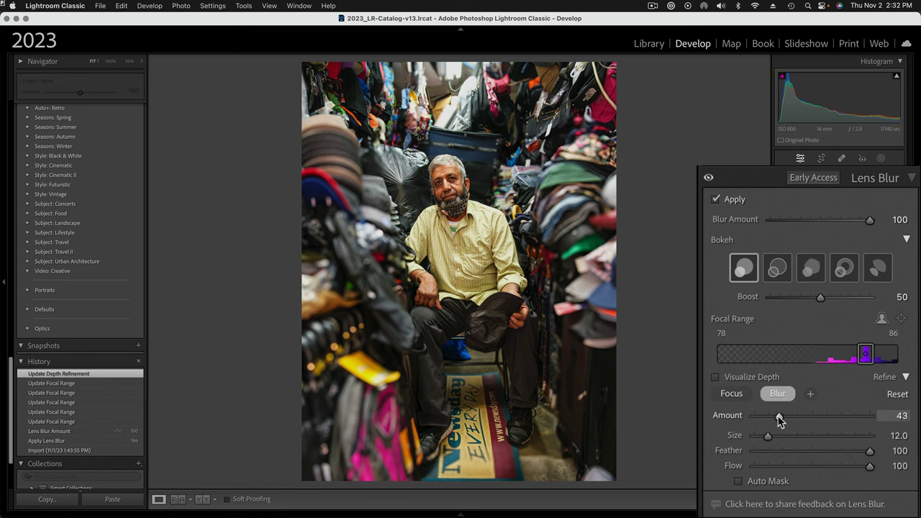
left_click_drag(780, 420, 779, 420)
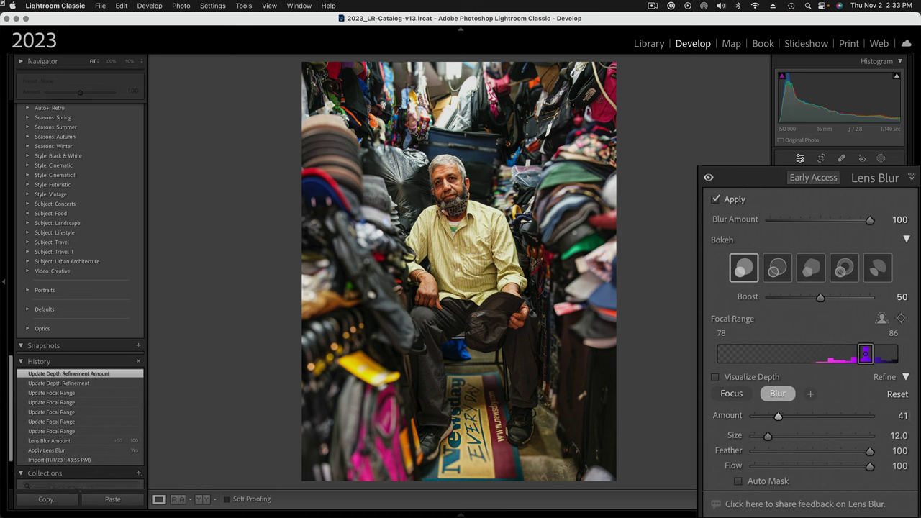
Darken the vendor photo's edges with a Post-Crop Vignetting Amount of −17.
left_click(912, 178)
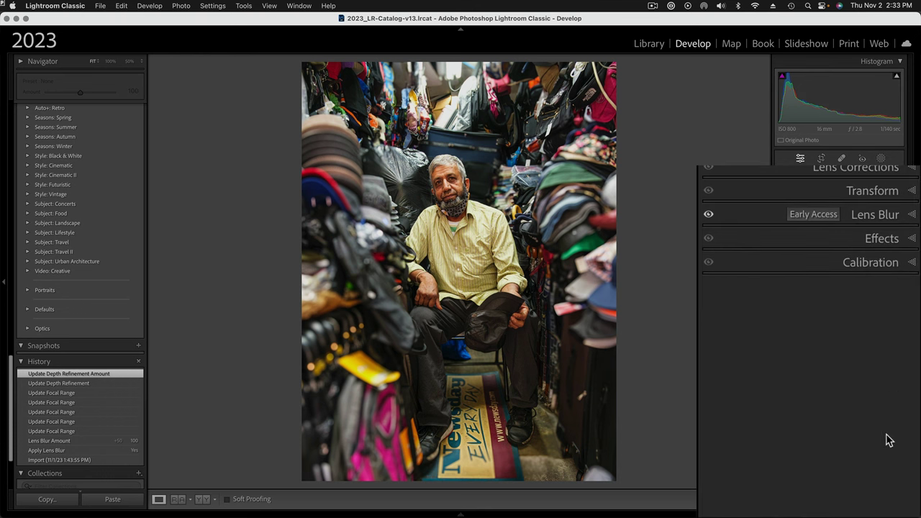
left_click(911, 239)
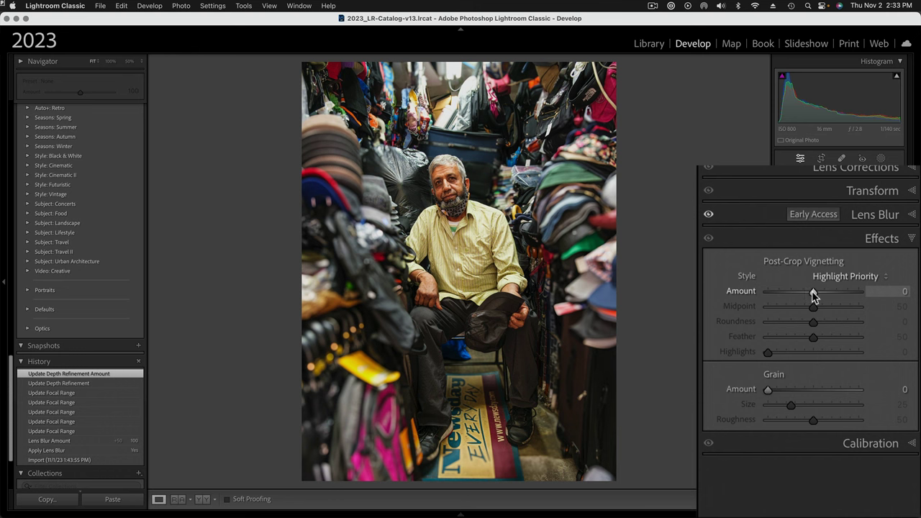
left_click_drag(813, 291, 807, 296)
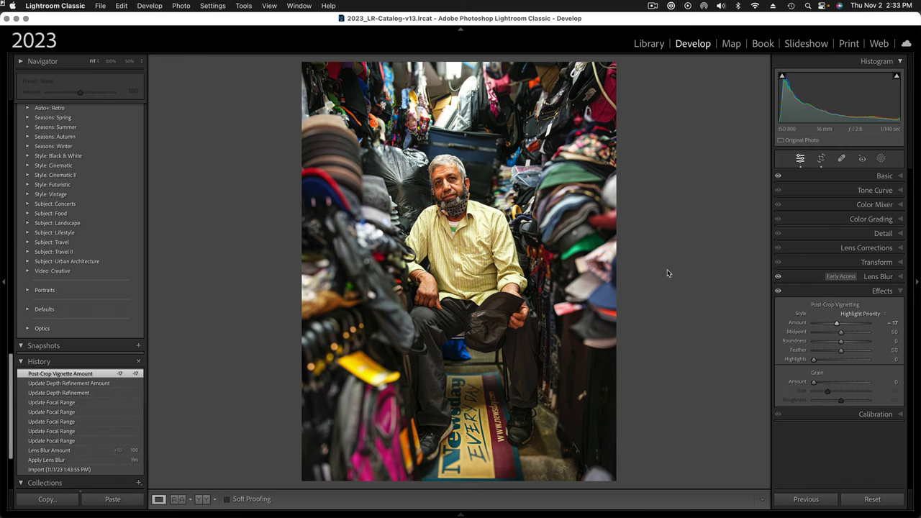
Open the black-and-white portrait of the bearded man in Develop and inspect the eyes at 100% zoom.
key("g")
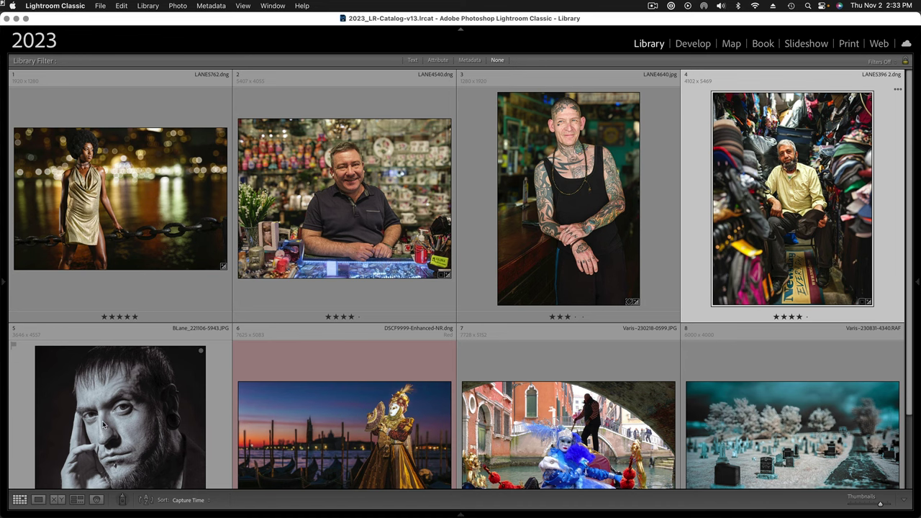
left_click(110, 424)
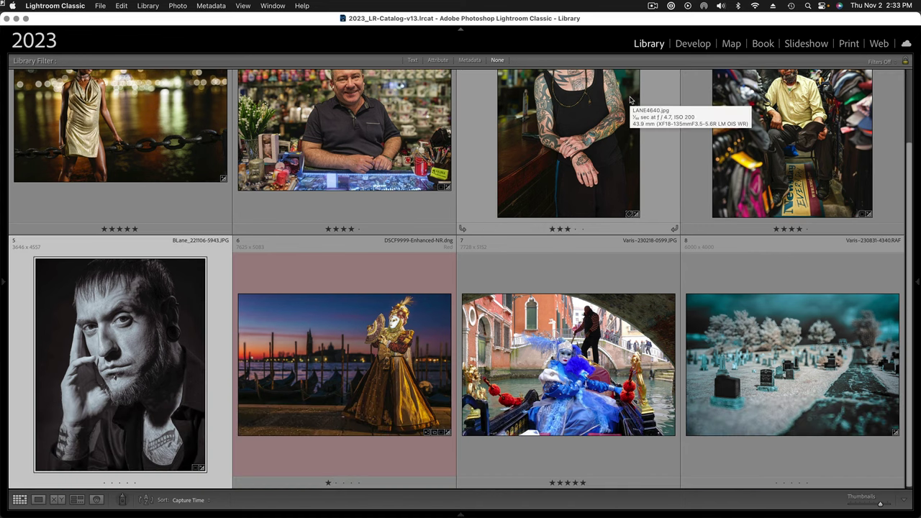
left_click(692, 44)
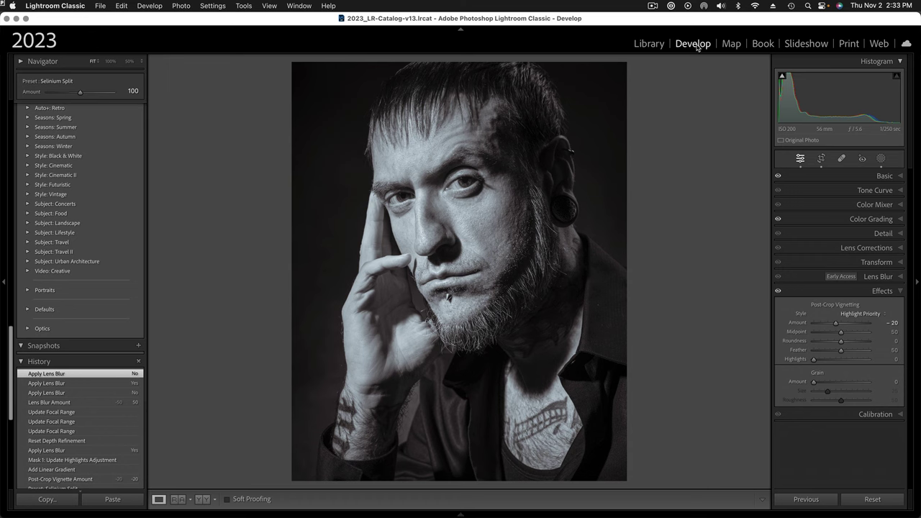
left_click(485, 184)
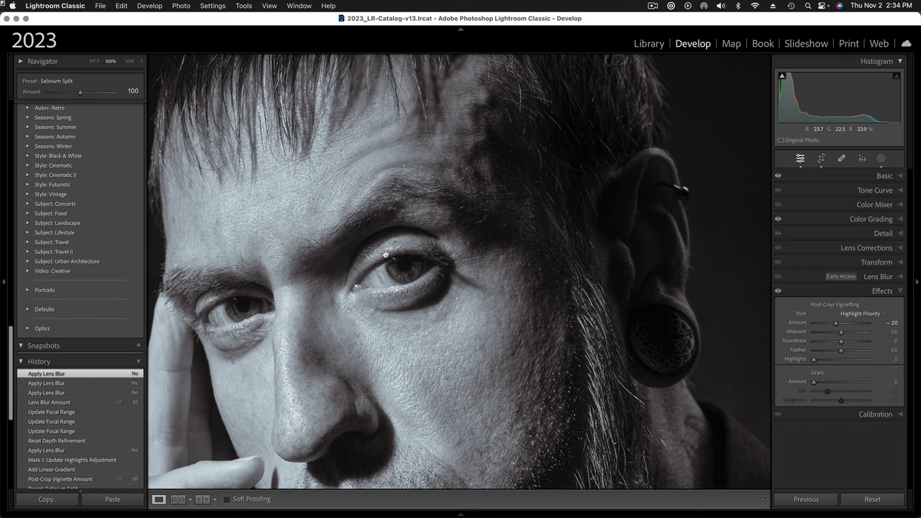
left_click(493, 331)
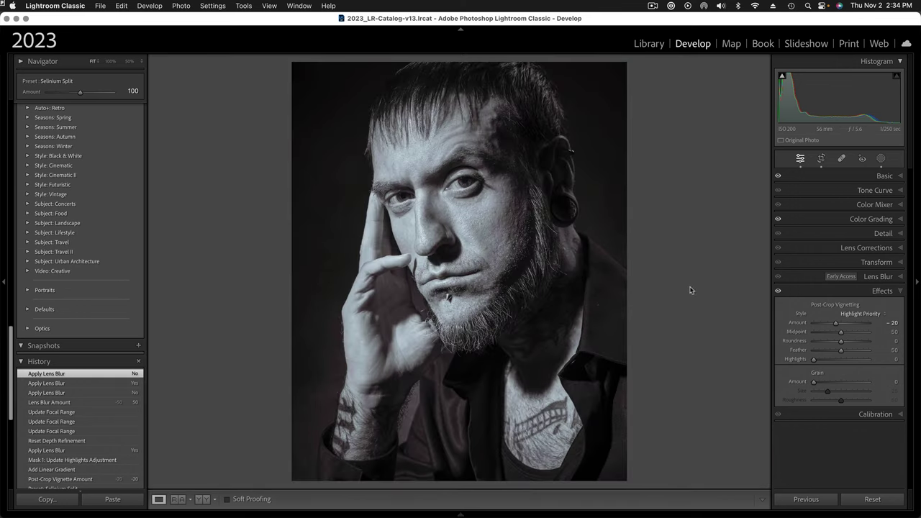
Apply Lens Blur to the portrait and narrow its Focal Range to 0–3 using the depth visualization.
left_click(914, 175)
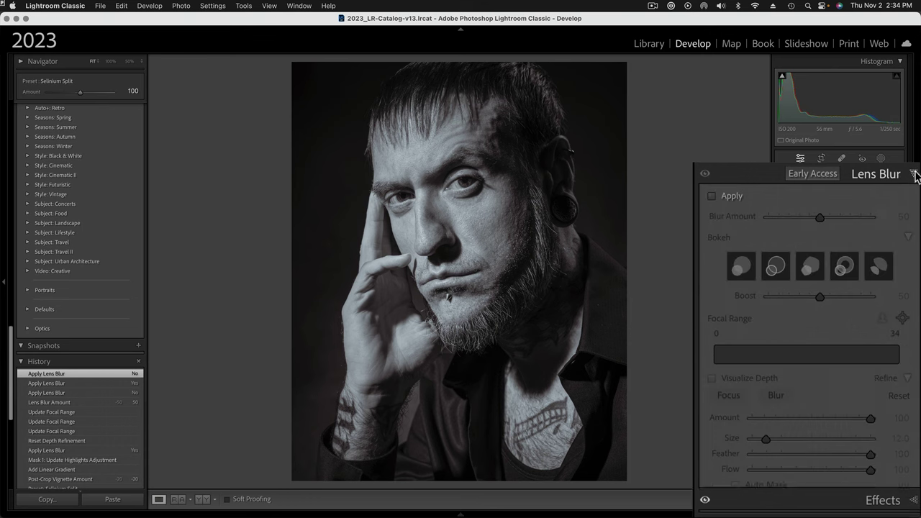
left_click(712, 196)
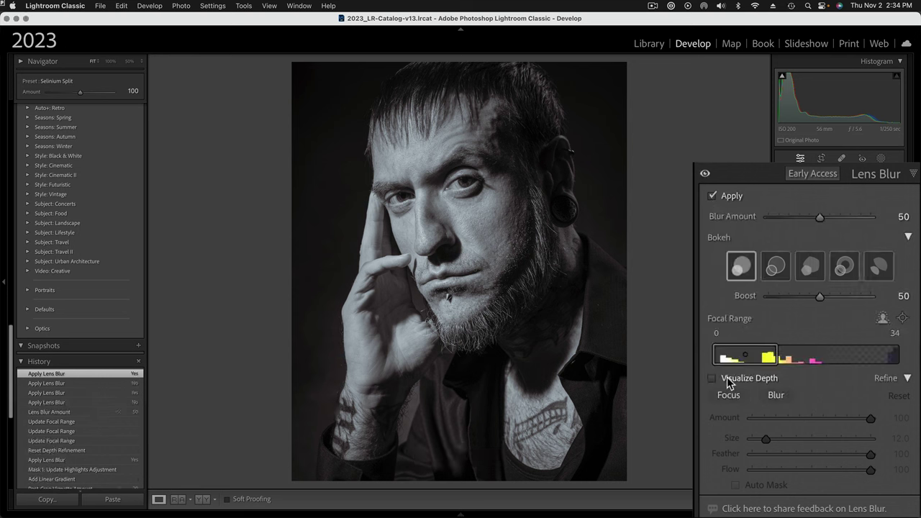
mouse_move(751, 364)
left_click(709, 378)
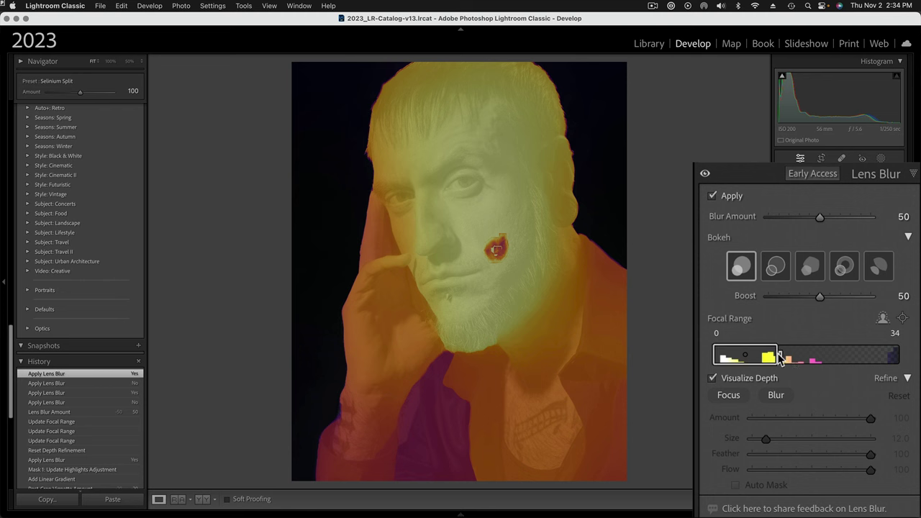
left_click_drag(780, 357, 764, 357)
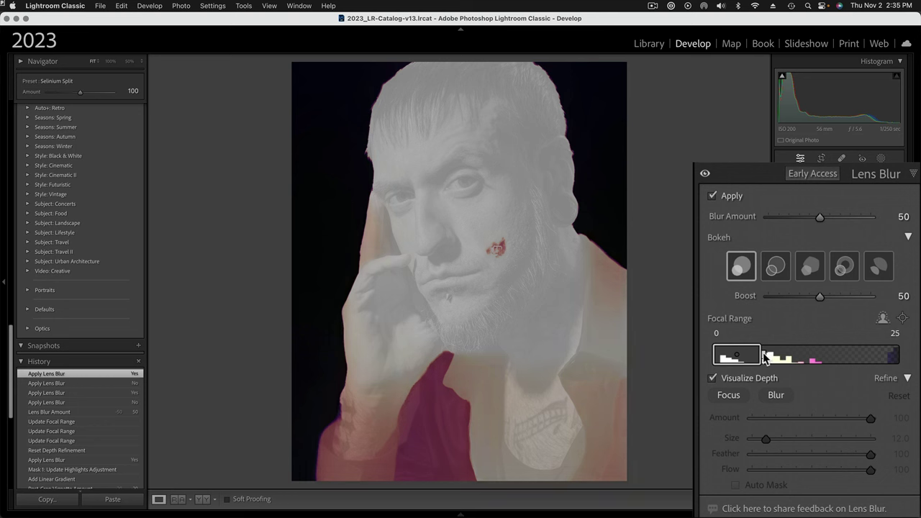
left_click_drag(764, 357, 722, 358)
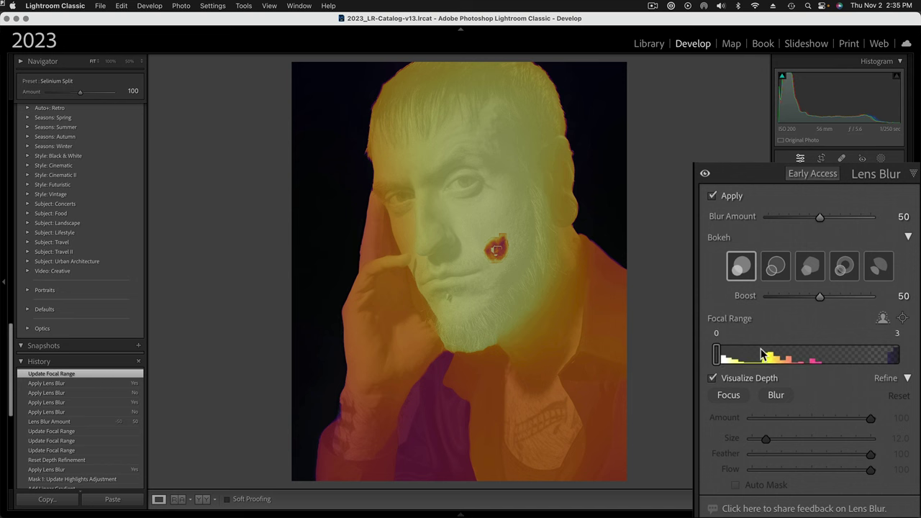
left_click_drag(719, 355, 719, 356)
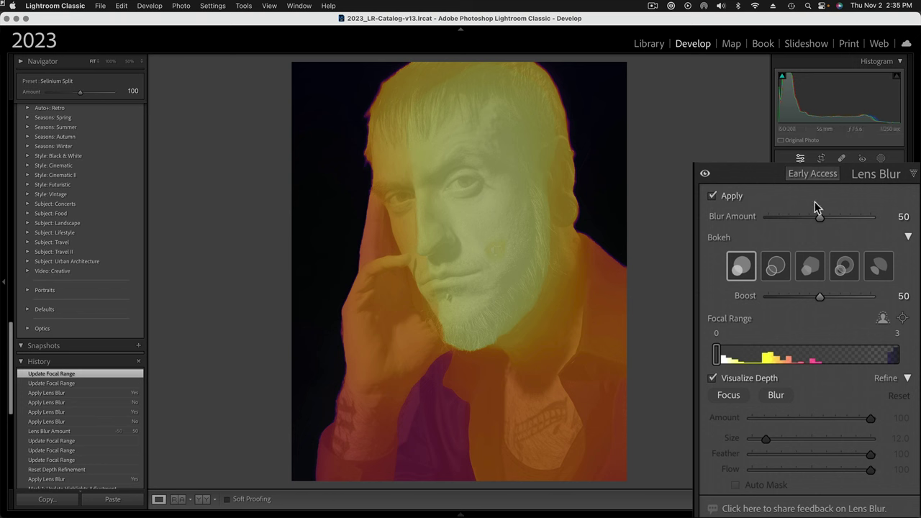
left_click(712, 378)
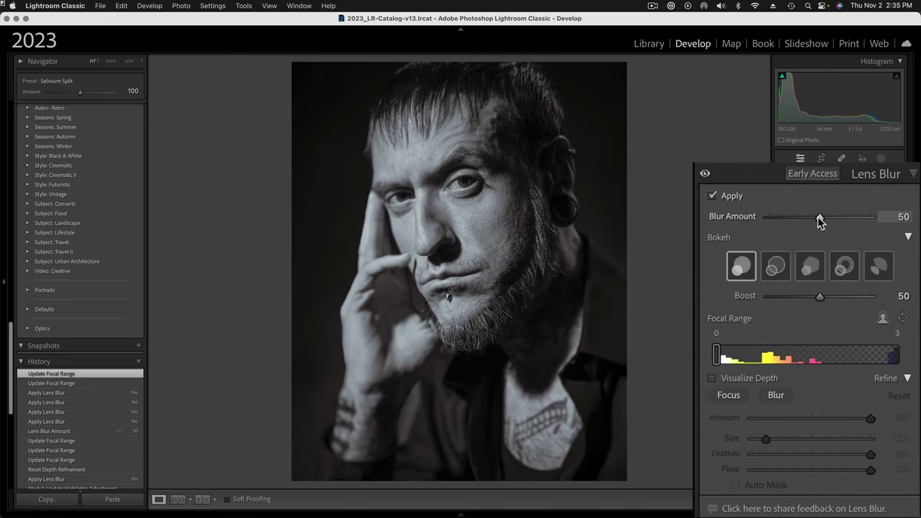
Set the portrait's Blur Amount to 65 and paint a Focus refinement with Amount 100 over the cheek.
left_click_drag(817, 216, 832, 216)
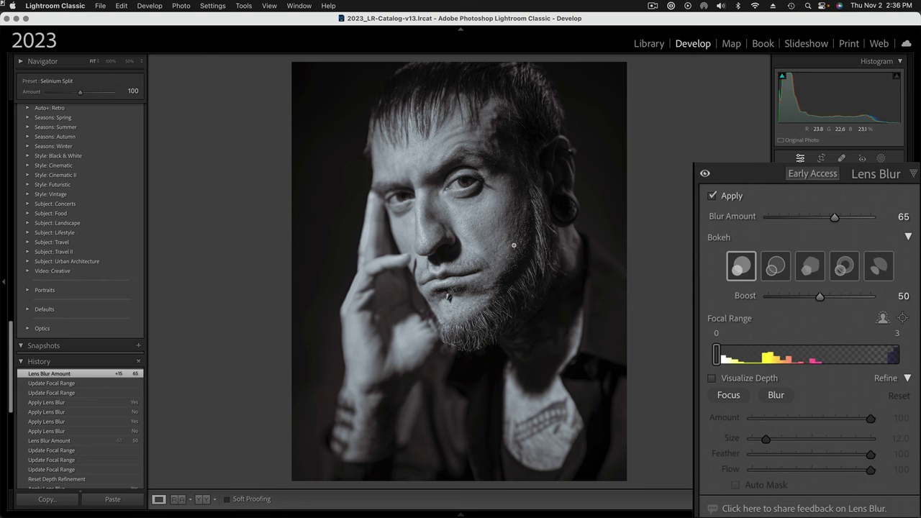
left_click(504, 253)
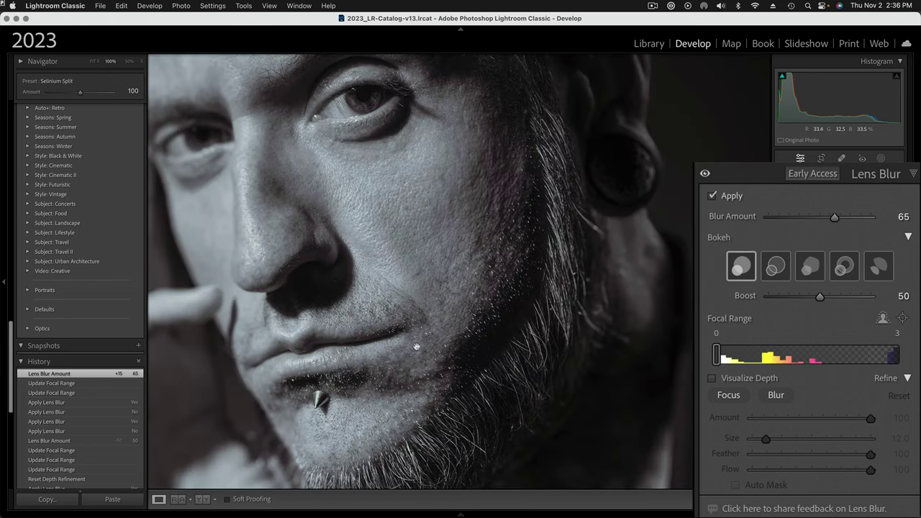
left_click(727, 396)
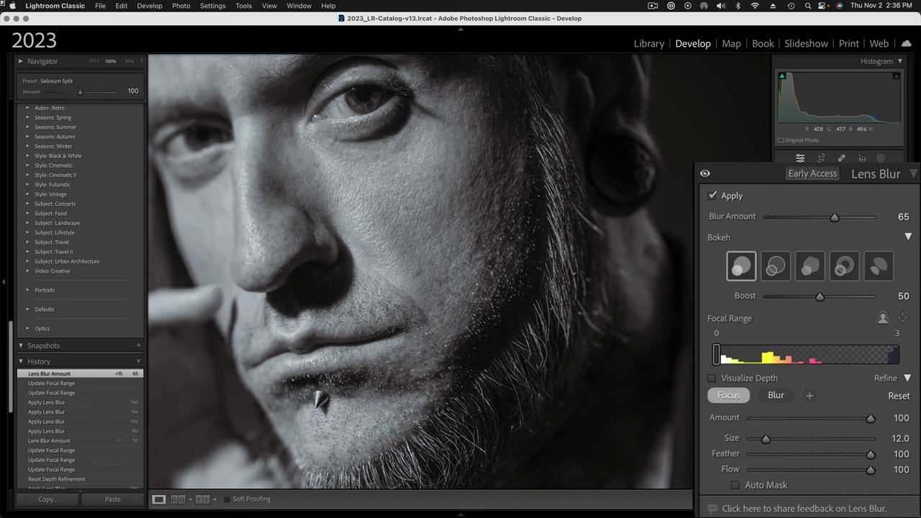
left_click(481, 264)
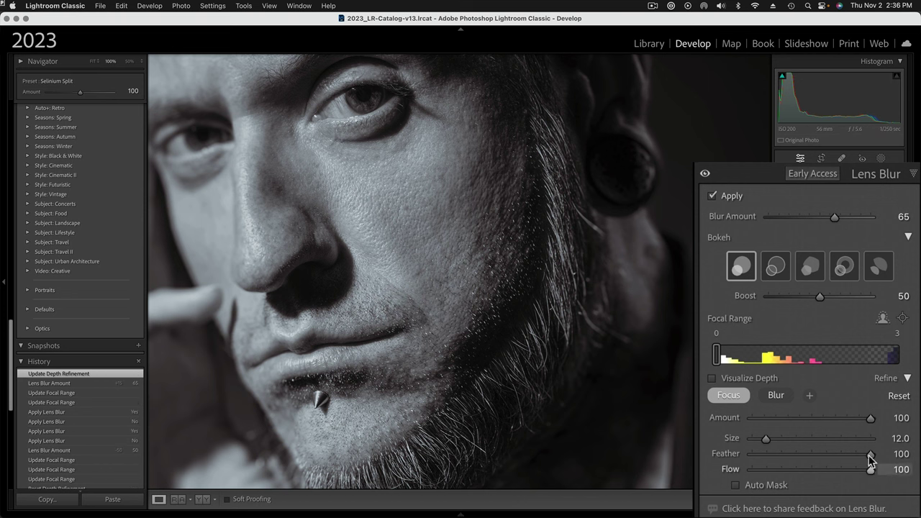
Check the portrait's depth visualization and paint Blur refinements with Amount 41 over the neck below the beard and the side beard beside the ear.
left_click(712, 380)
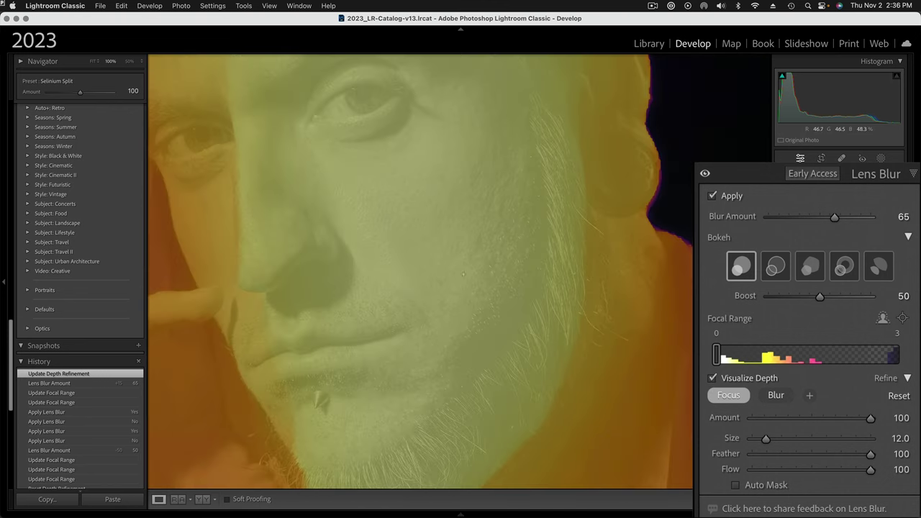
left_click(712, 379)
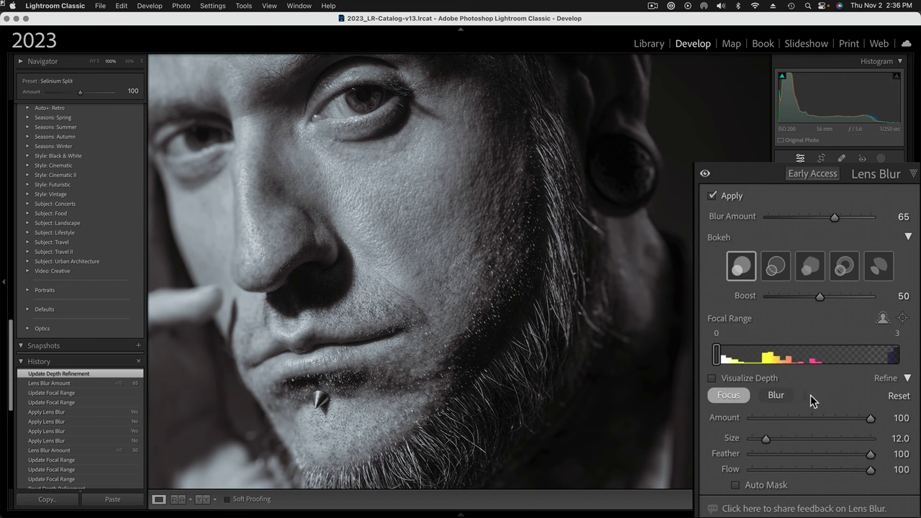
left_click(774, 397)
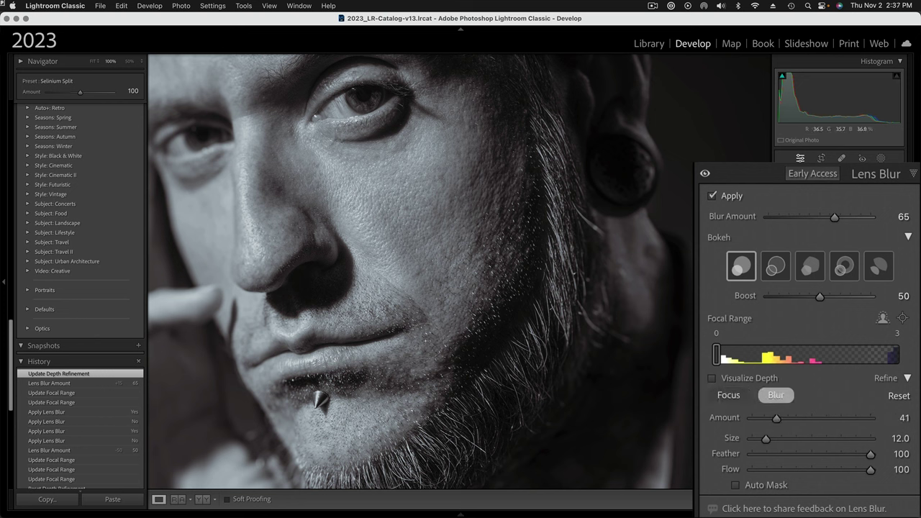
left_click(93, 62)
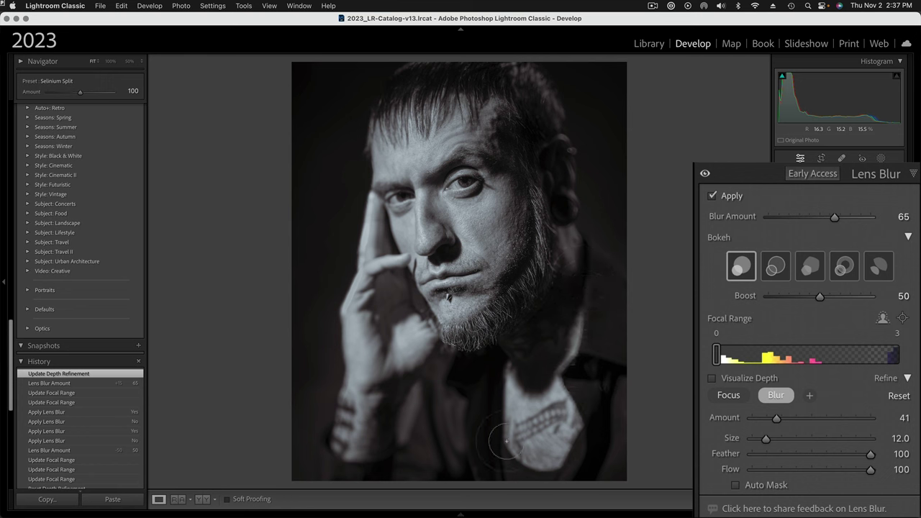
left_click_drag(525, 369, 533, 368)
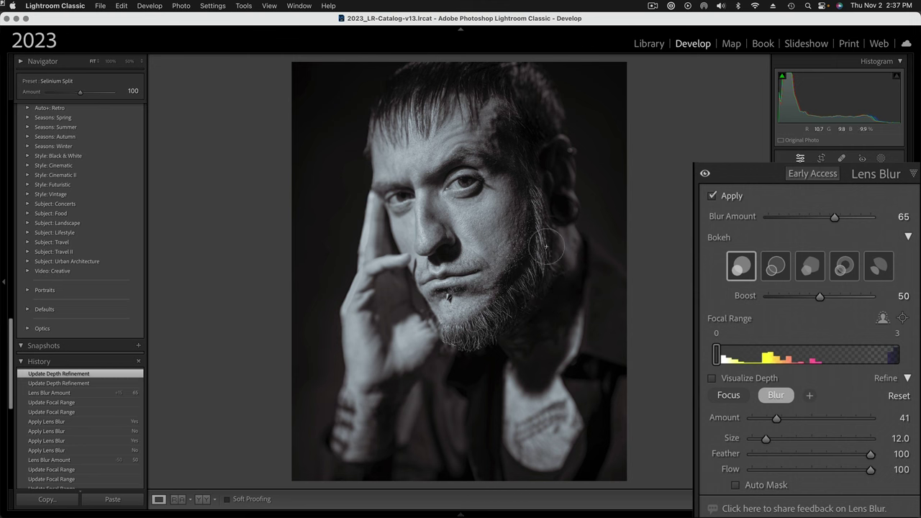
left_click(774, 397)
mouse_move(529, 179)
left_mouse_down()
mouse_move(541, 241)
mouse_move(531, 334)
left_mouse_up()
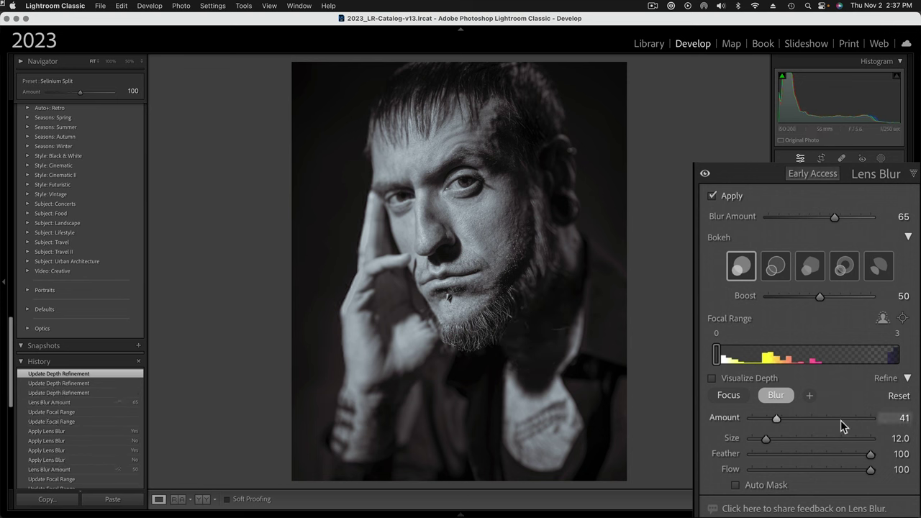
Set the Blur refinement's Amount to 19 and check the result in the depth visualization.
left_click_drag(776, 416, 766, 421)
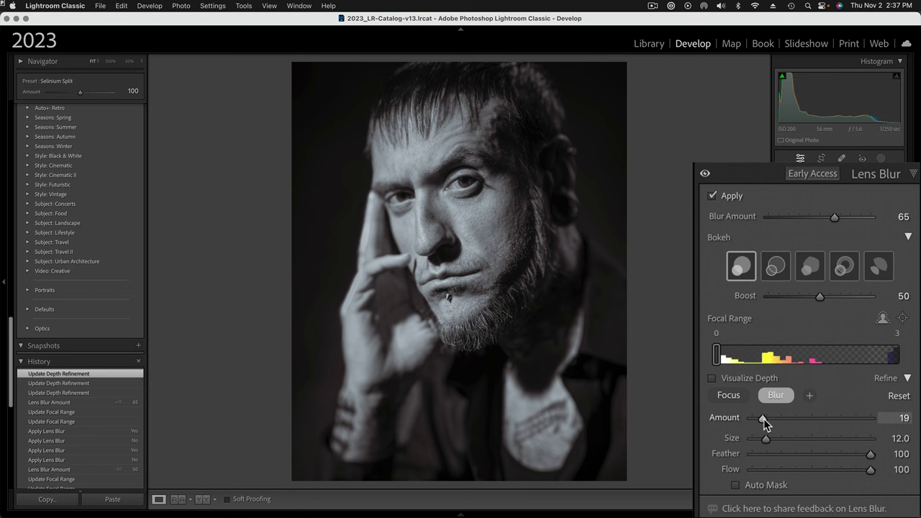
left_click_drag(763, 418, 763, 418)
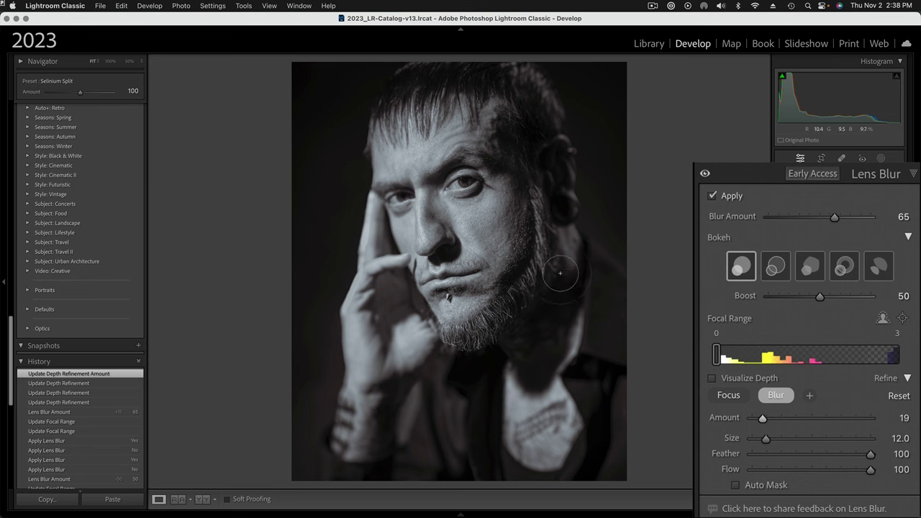
left_click(712, 378)
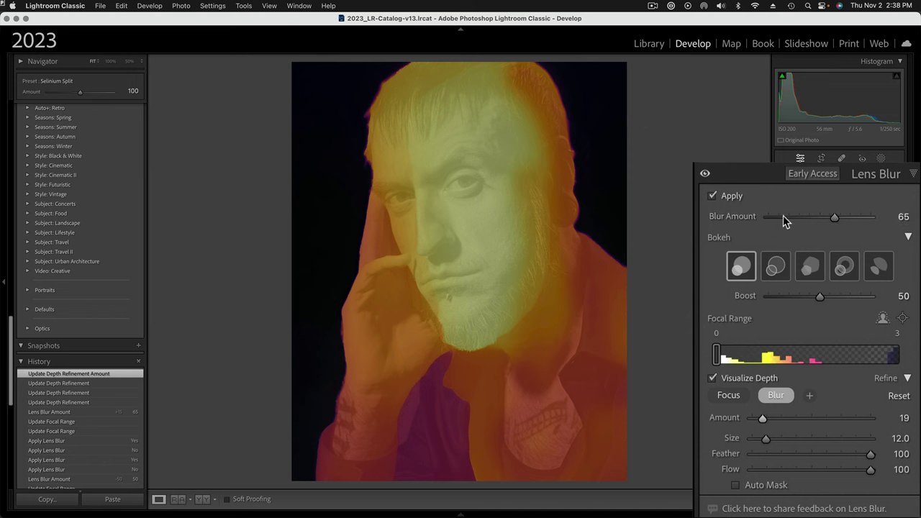
left_click(713, 379)
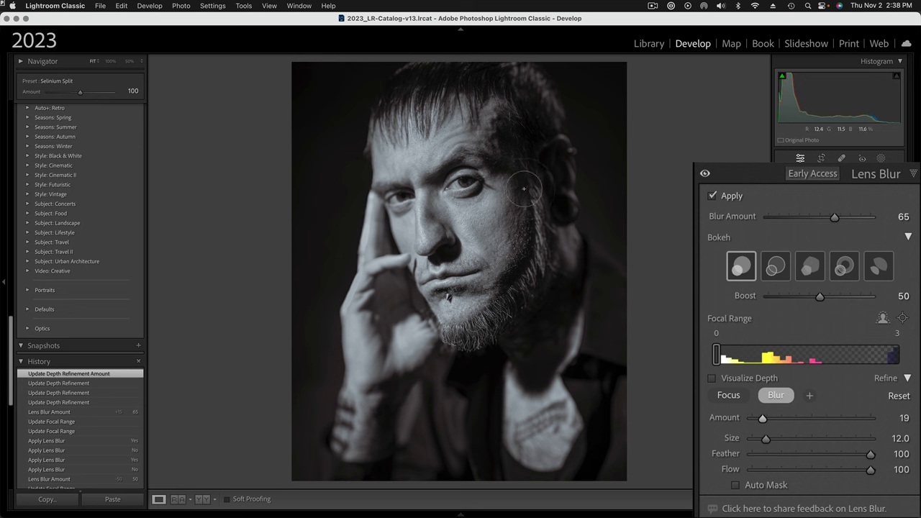
Undo the last refinement Amount change and inspect the portrait at 100% and fit view with soft proofing temporarily on.
key("s")
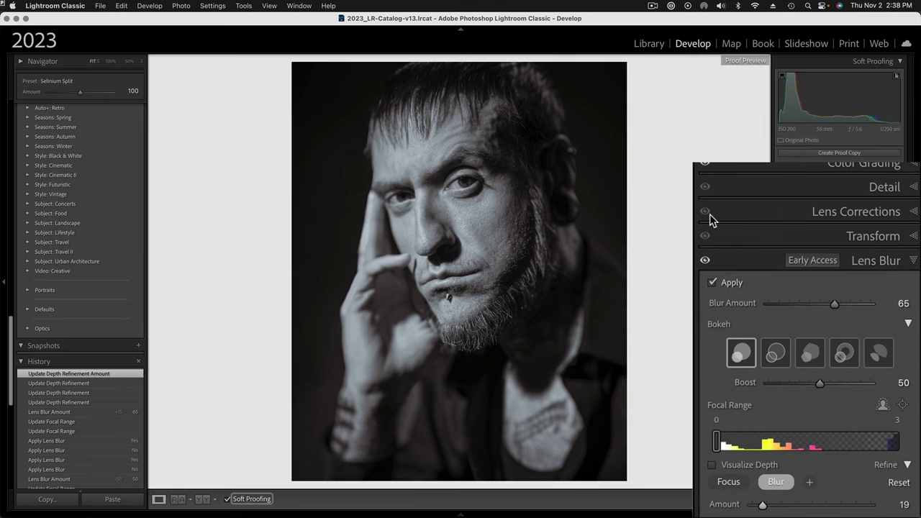
key("super+z")
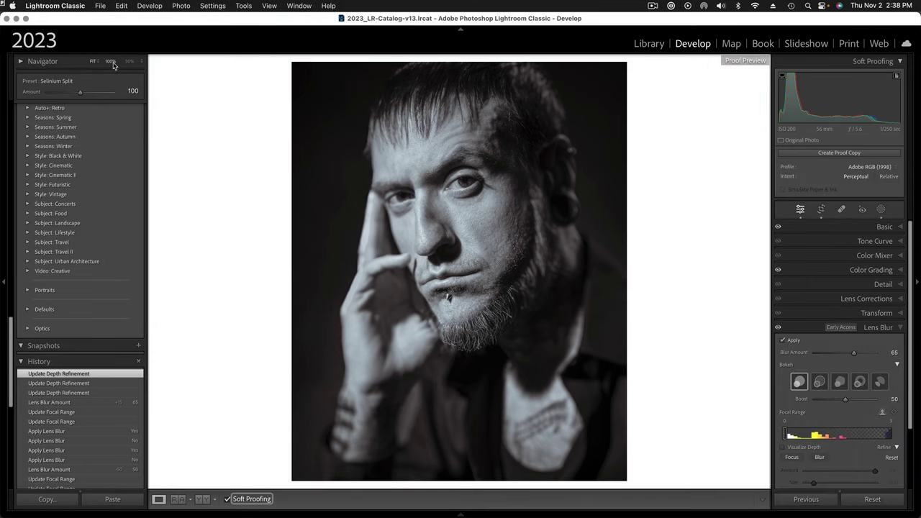
left_click(110, 61)
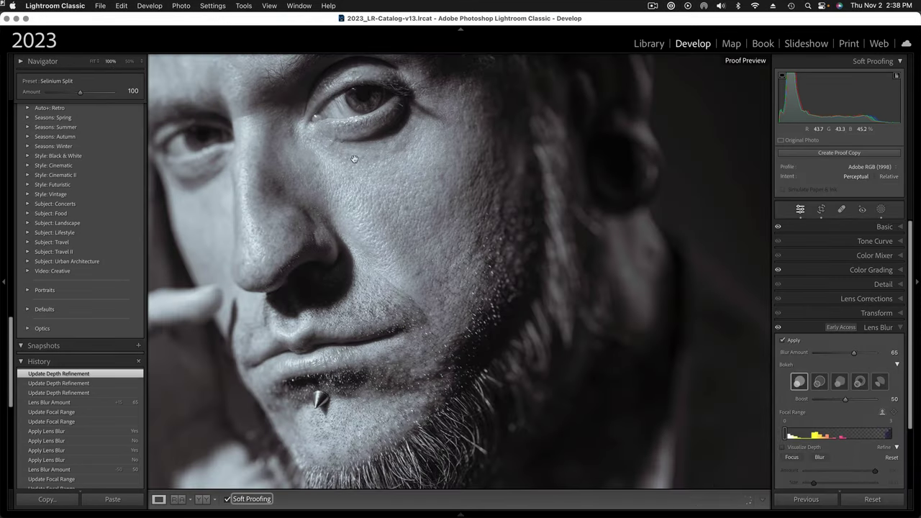
left_click_drag(381, 196, 486, 228)
left_click(543, 239)
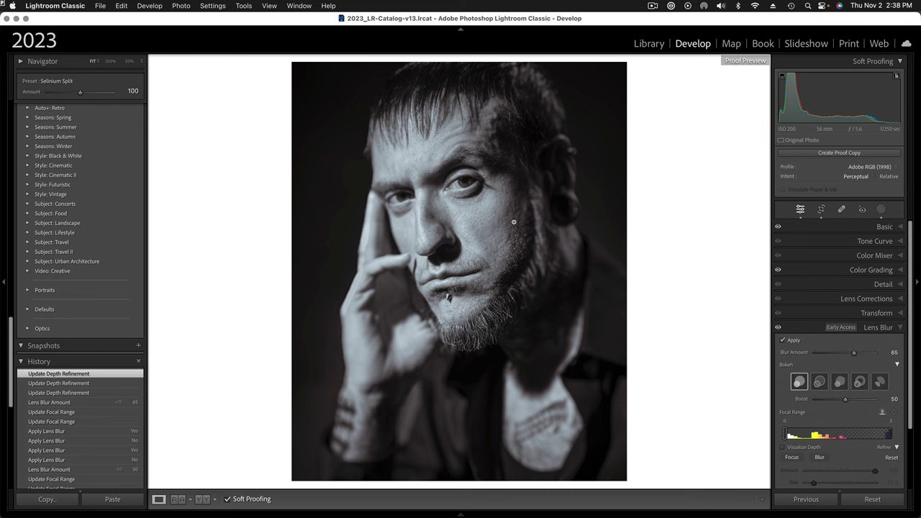
left_click(228, 499)
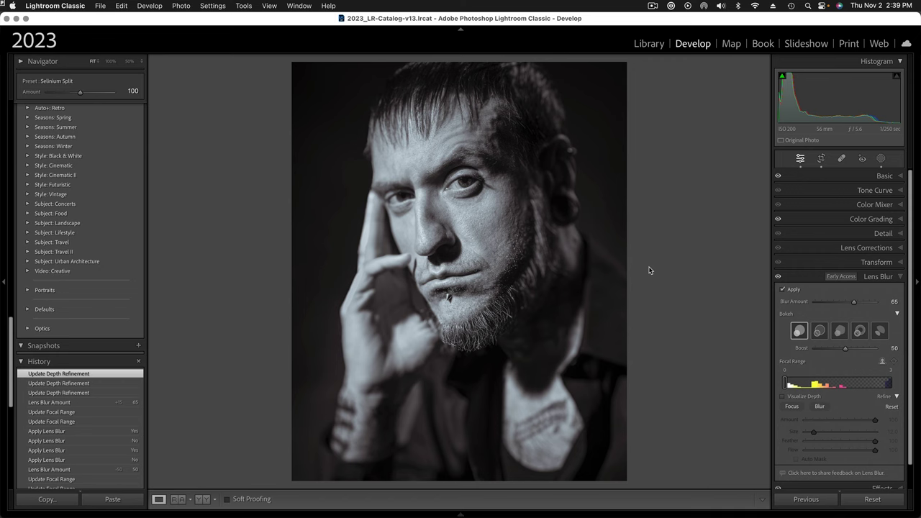
Open the photo of the blue-costumed masked figure in the gondola in Develop.
key("g")
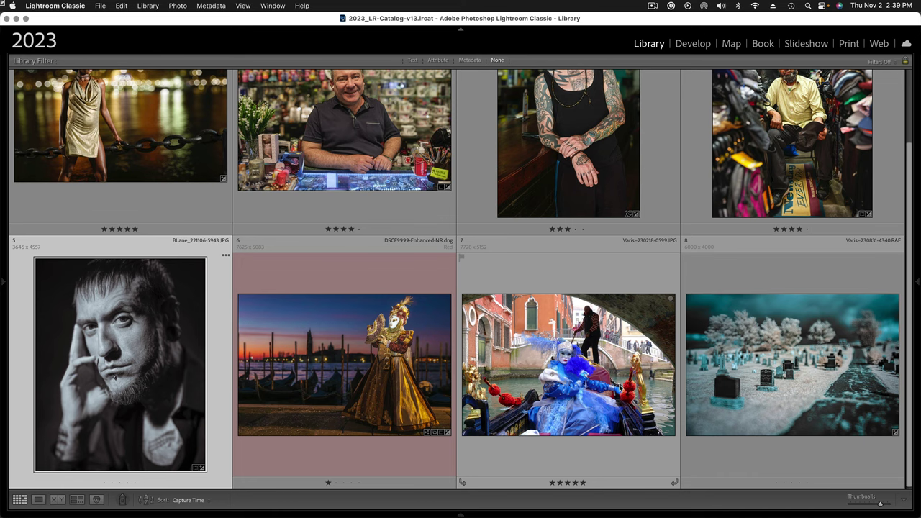
left_click(578, 358)
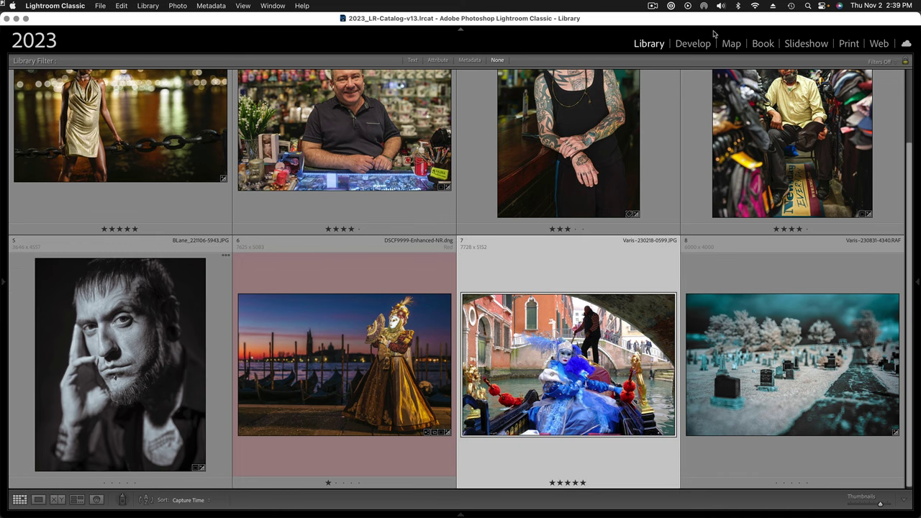
left_click(690, 44)
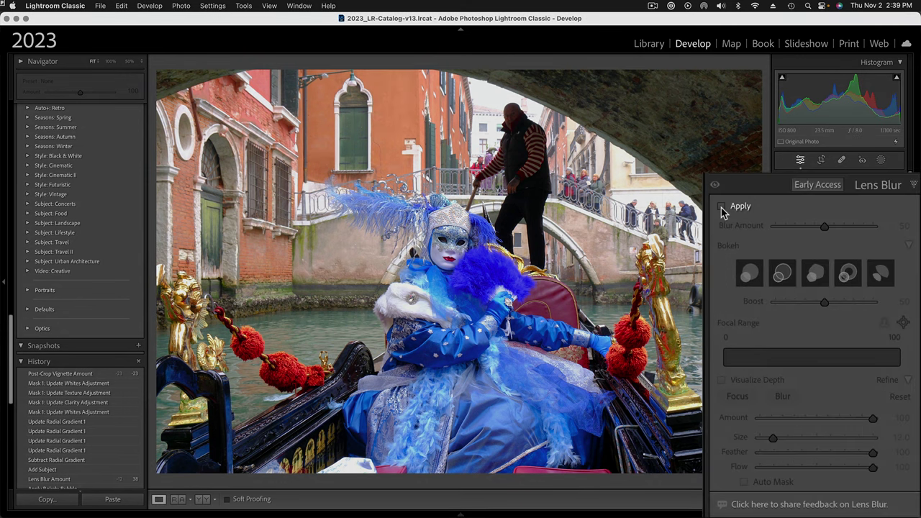
Apply Lens Blur to the gondola photo and check its depth visualization.
left_click(722, 208)
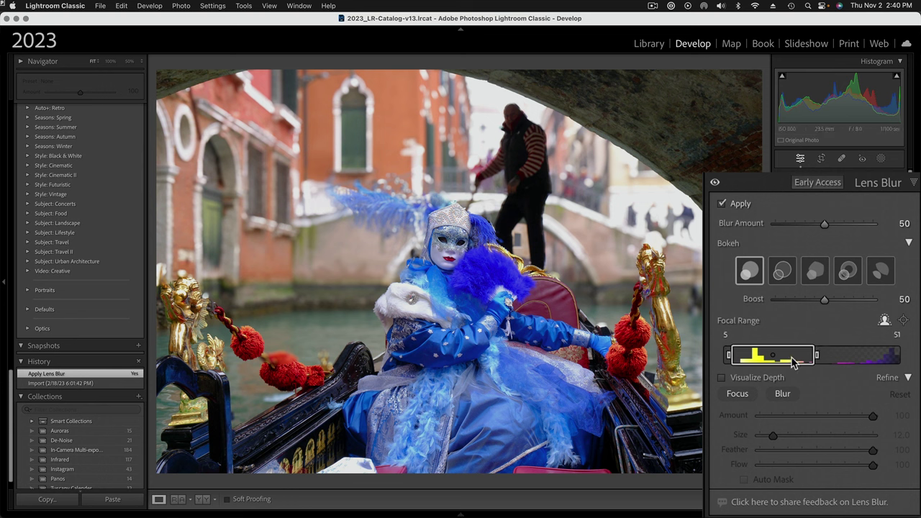
left_click(722, 378)
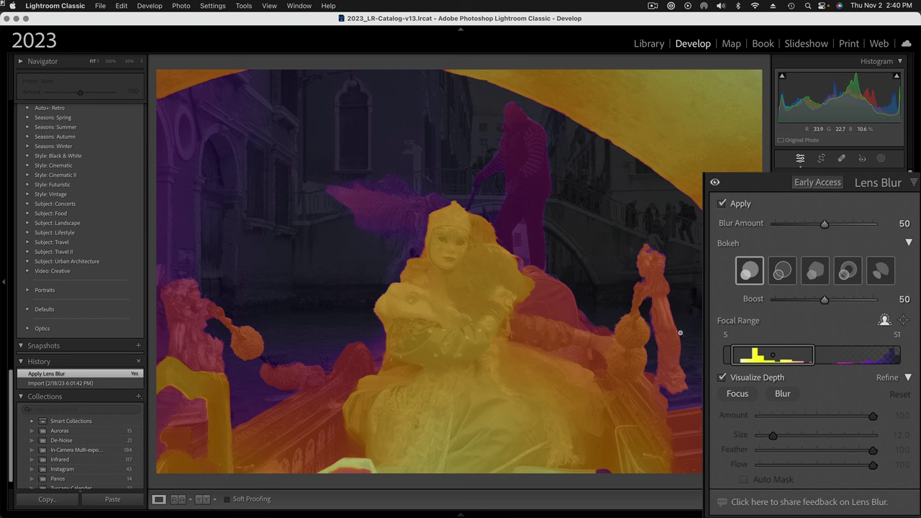
left_click(722, 379)
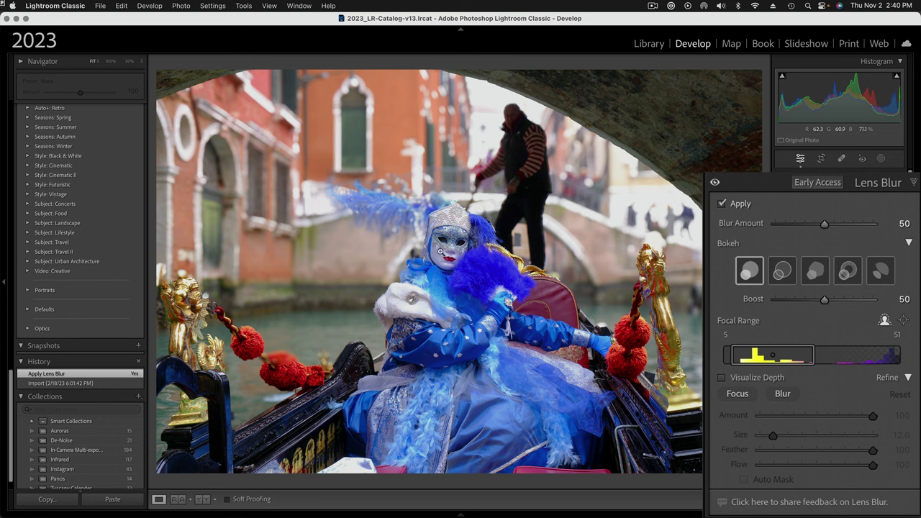
Paint Focus refinements with Amount 100 and Size 12.0 over the headdress edge and the upper blue feathers at 100% zoom.
left_click(403, 228)
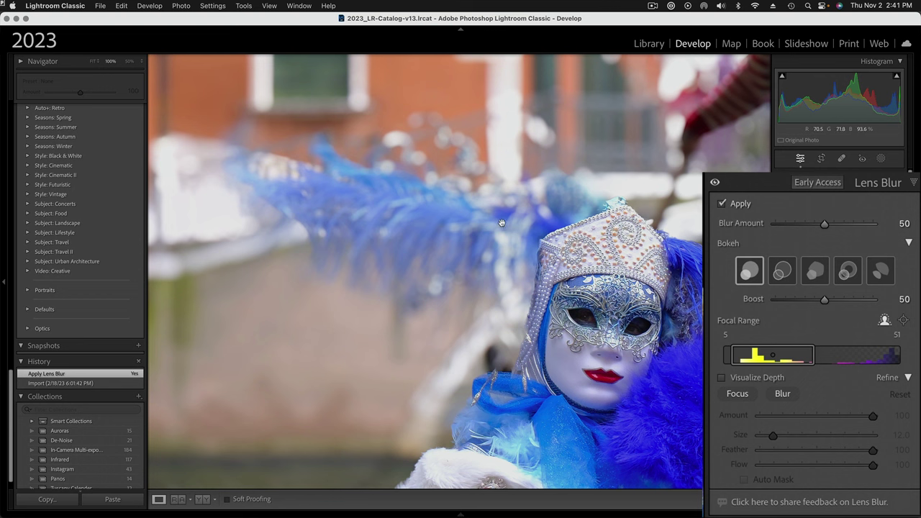
left_click(737, 394)
left_click(736, 394)
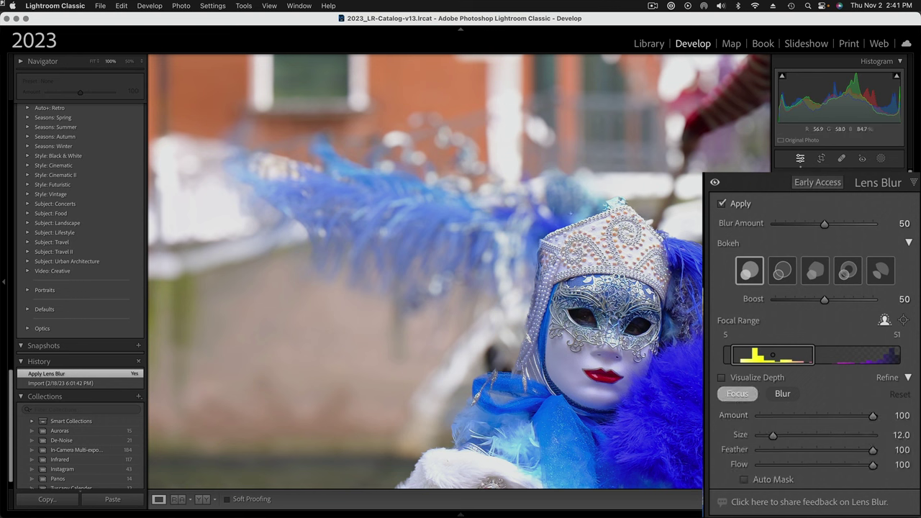
mouse_move(597, 198)
left_mouse_down()
mouse_move(535, 230)
mouse_move(525, 314)
mouse_move(506, 234)
left_mouse_up()
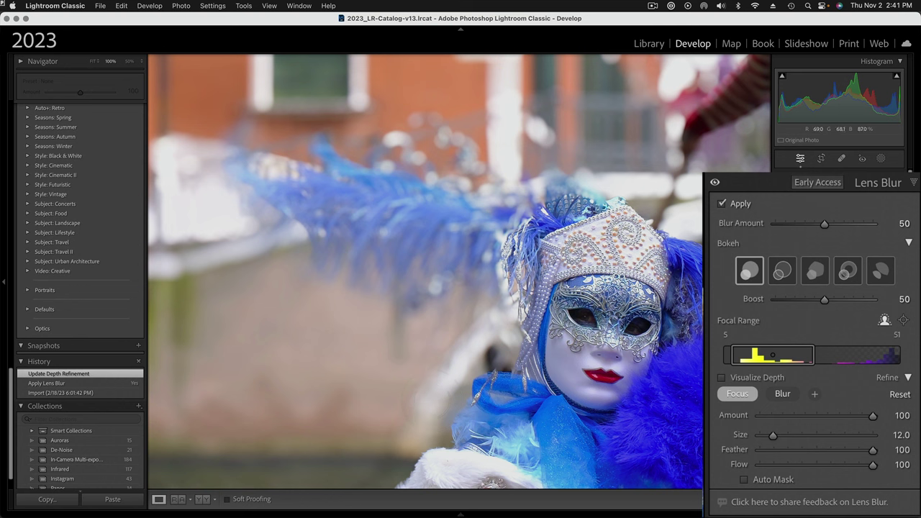
mouse_move(499, 268)
left_mouse_down()
mouse_move(489, 223)
mouse_move(469, 221)
left_mouse_up()
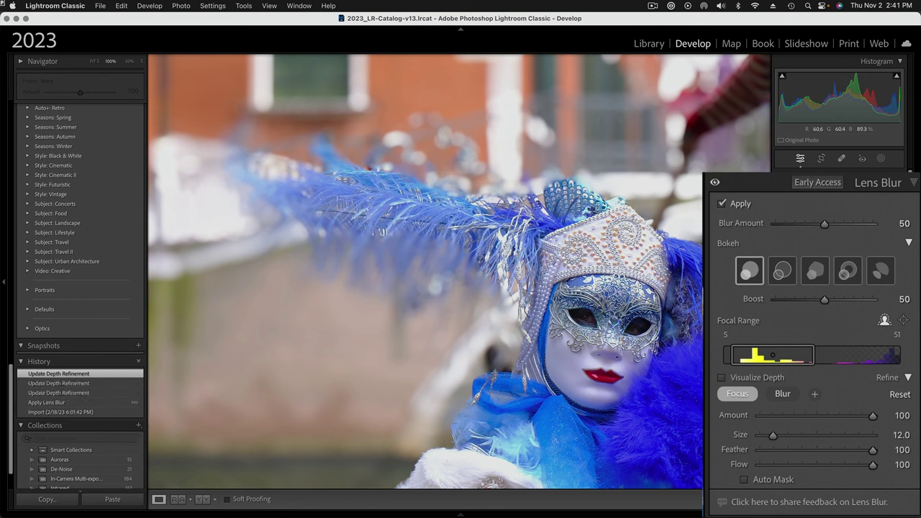
Refine the feather edges with the Focus brush at Size 6.0, lowering its Flow to 14.
key("bracketleft")
key("bracketleft")
key("bracketleft")
key("bracketleft")
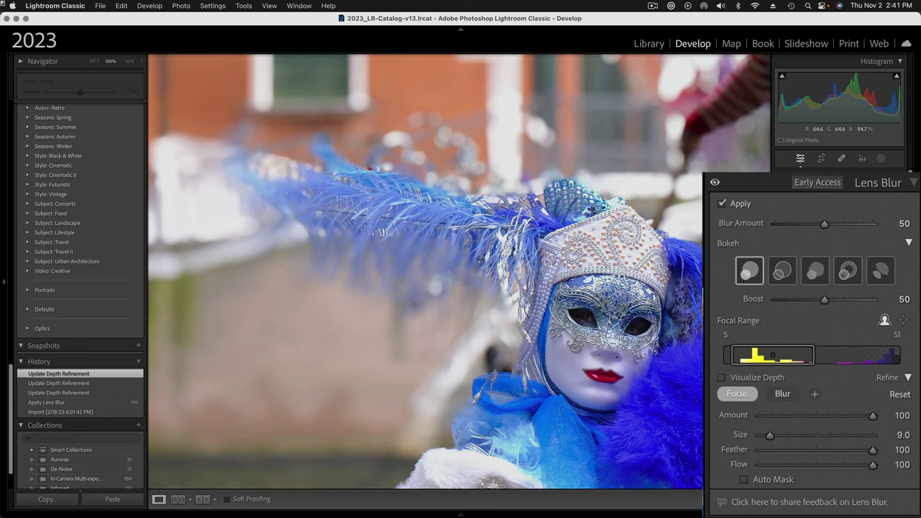
key("bracketleft")
key("bracketleft")
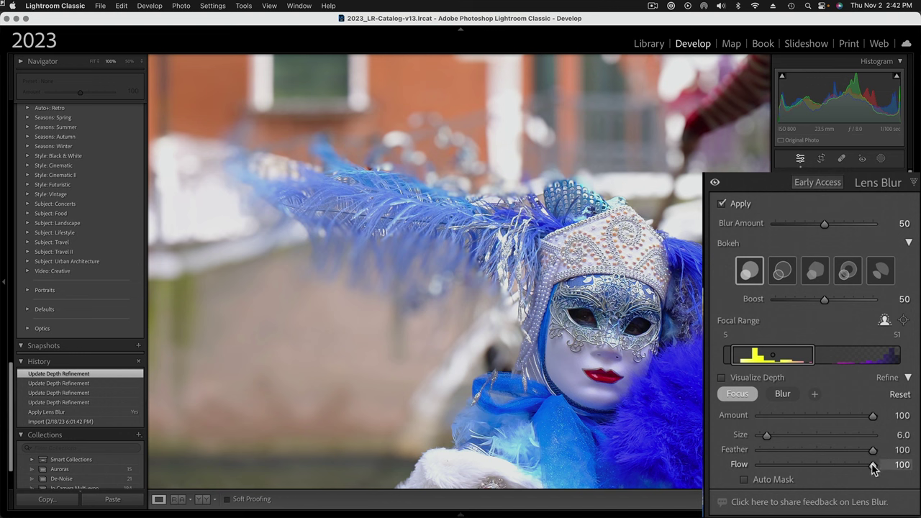
left_click_drag(872, 466, 775, 465)
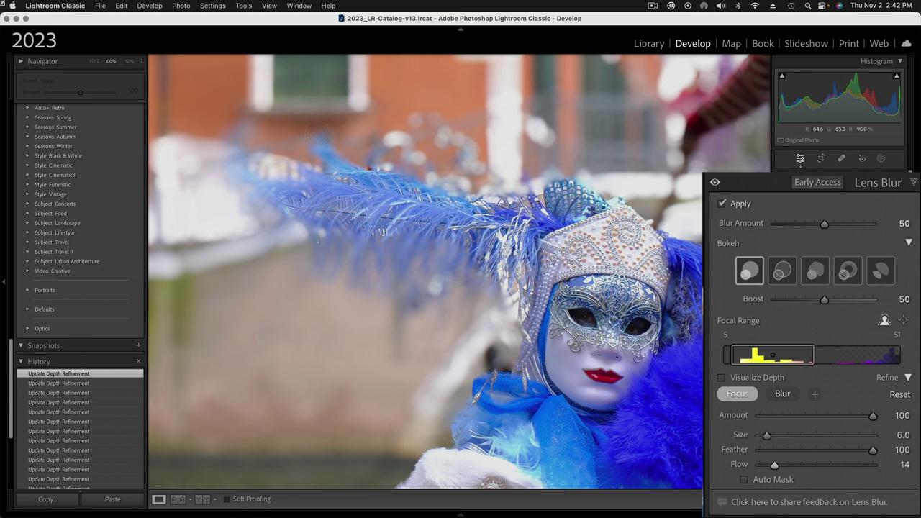
Paint the lower feather strands with the Focus brush at Flow 39, checking coverage in the depth visualization.
left_click_drag(775, 465, 803, 468)
left_click(722, 381)
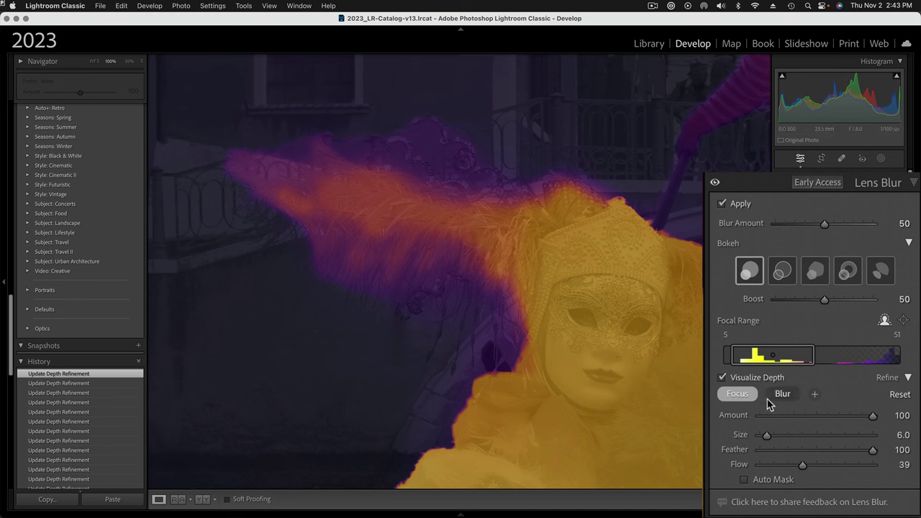
left_click(721, 378)
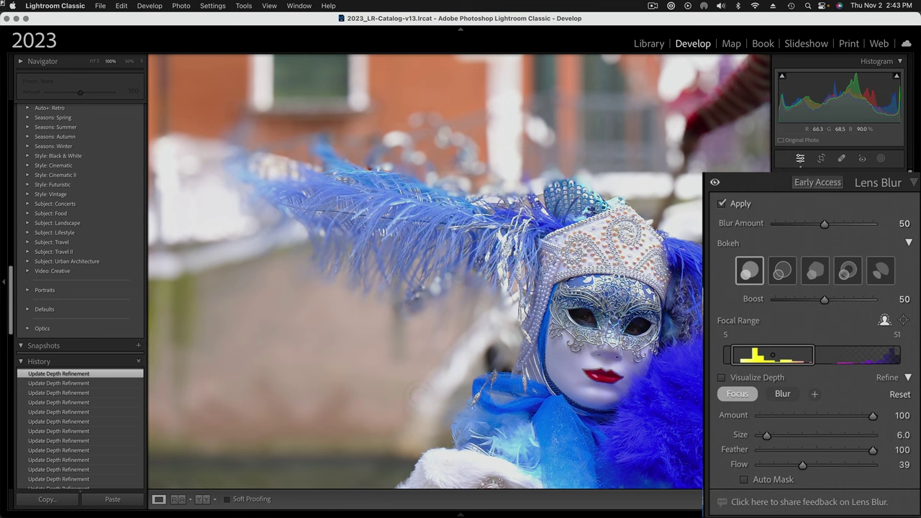
View the whole gondola photo with soft proofing temporarily on to judge the feather focus.
left_click(251, 498)
left_click(94, 61)
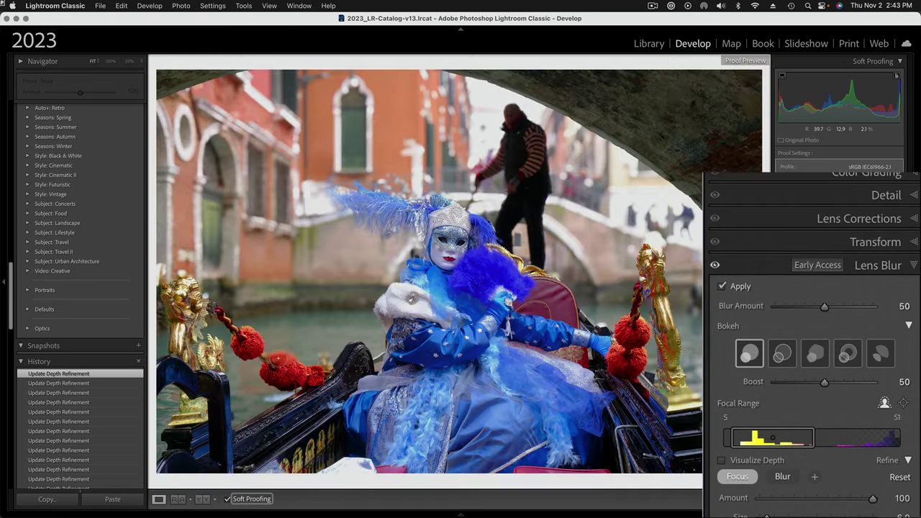
key("s")
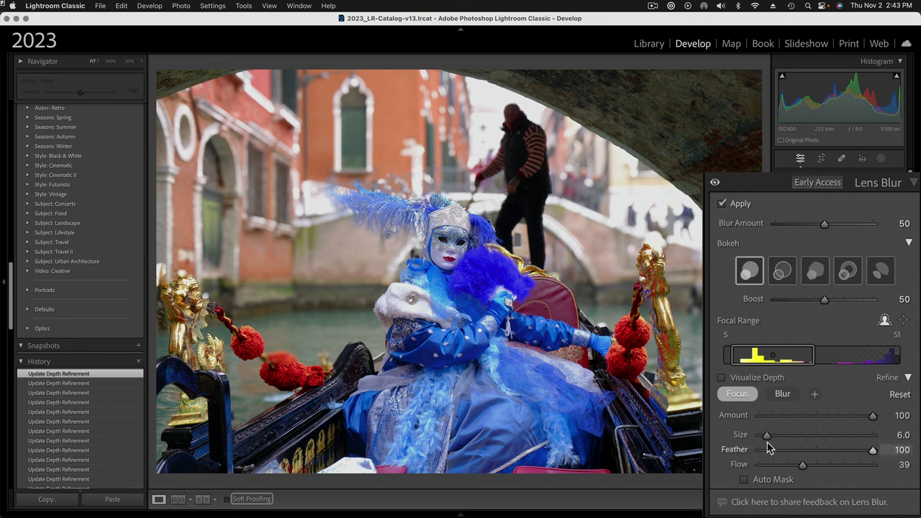
Set the Focus brush Flow to 100 and check the whole photo's depth visualization.
left_click_drag(803, 469, 879, 465)
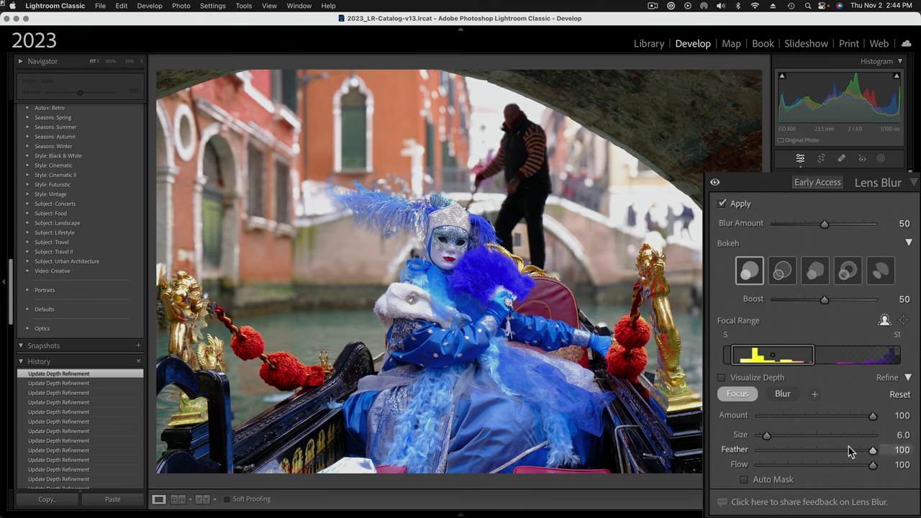
left_click(722, 377)
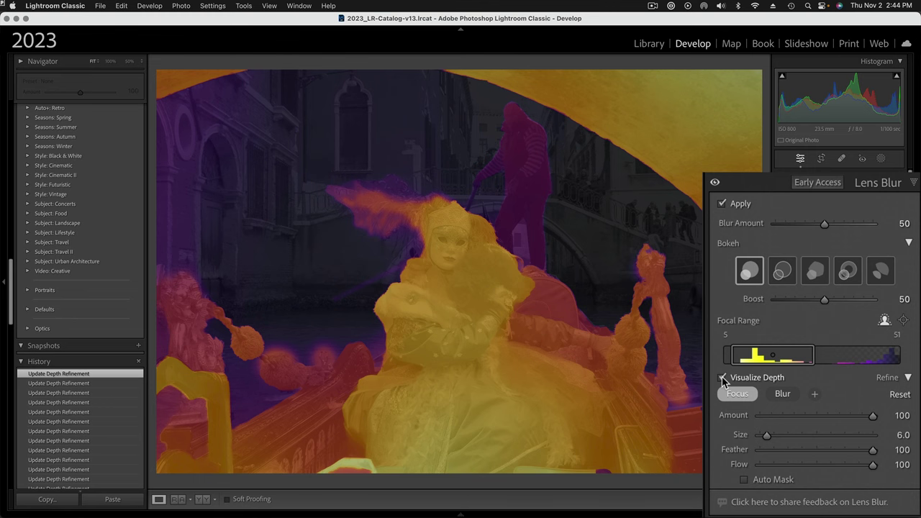
left_click(722, 377)
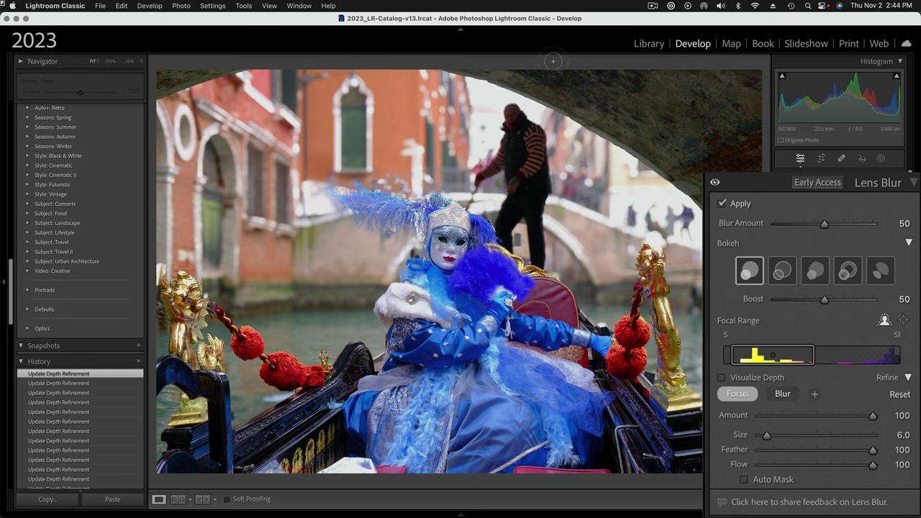
Paint the stone bridge arch out of focus with the Blur brush at Amount 92 and Size 11.0.
left_click(784, 396)
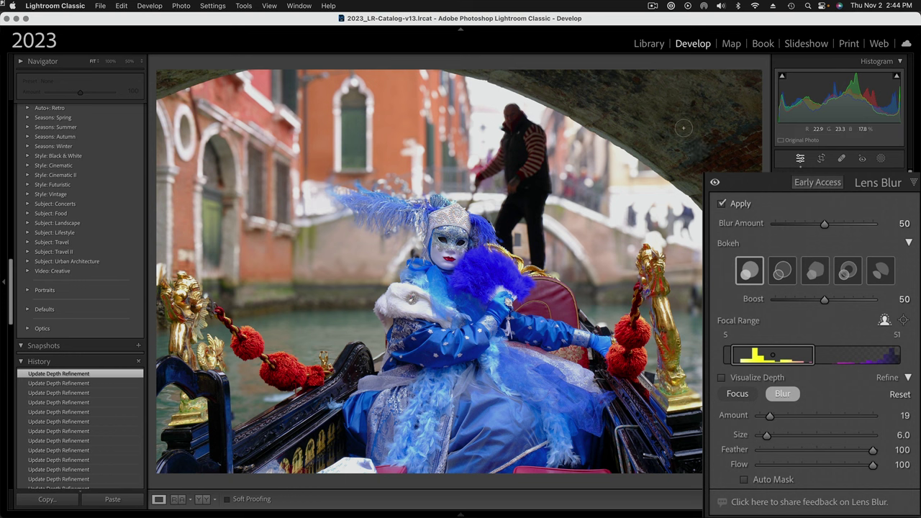
scroll(683, 128, "up", 5)
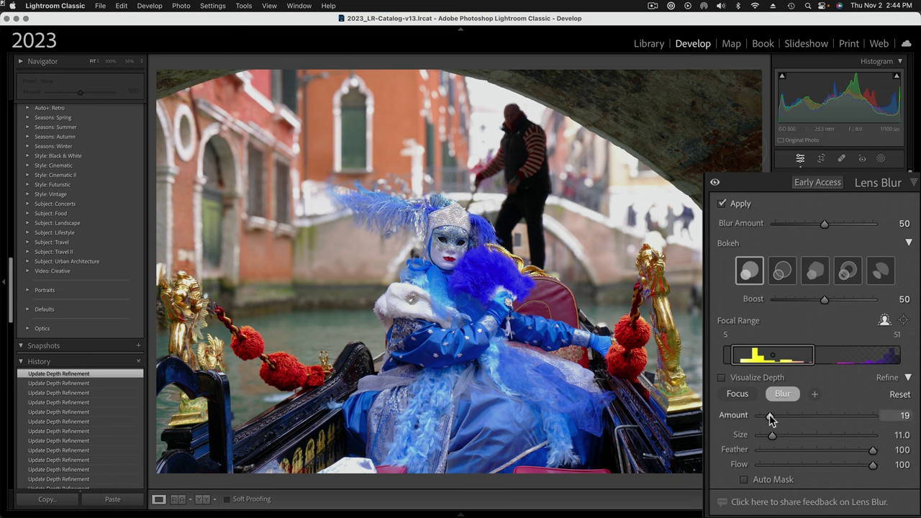
left_click_drag(771, 418, 812, 422)
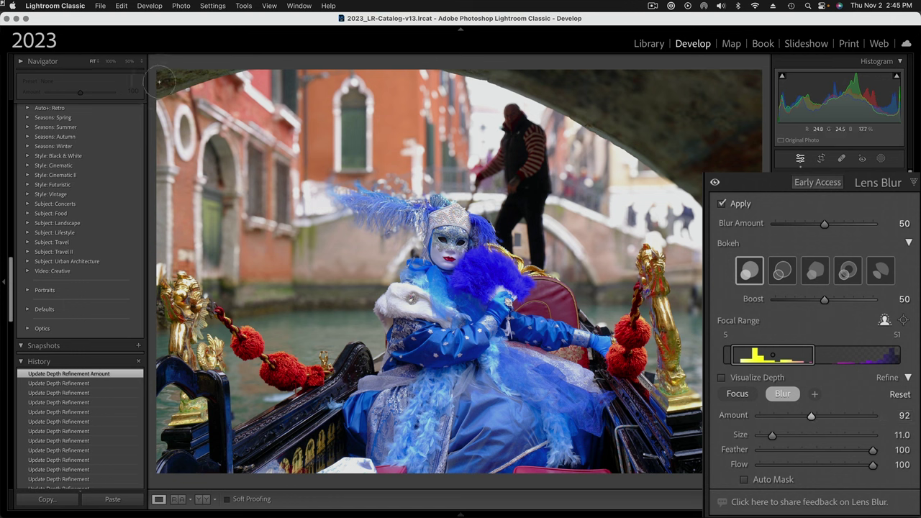
left_click_drag(160, 81, 244, 61)
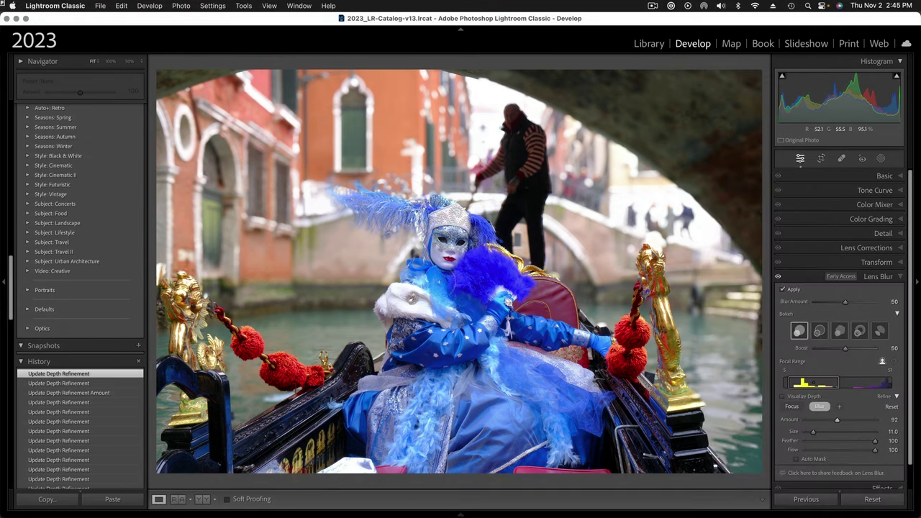
Add a Select Subject mask to the gondola photo and hide its overlay.
left_click(881, 159)
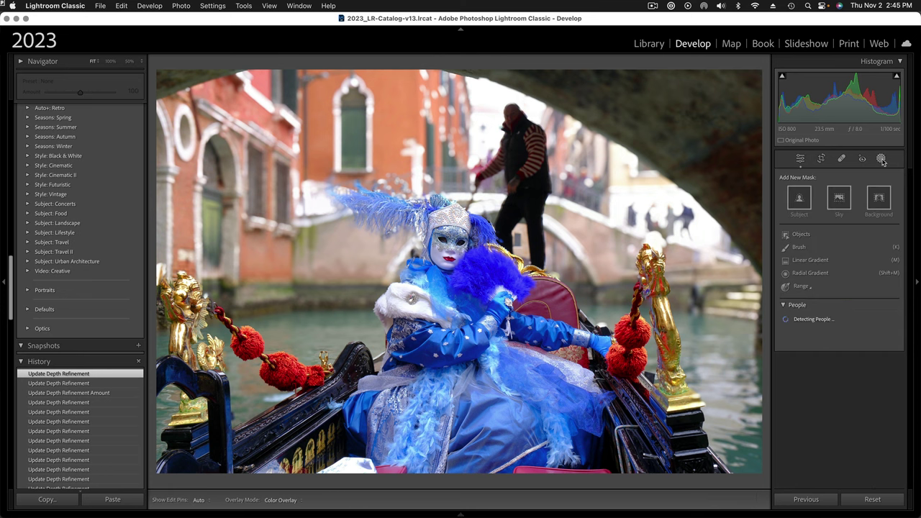
left_click(799, 198)
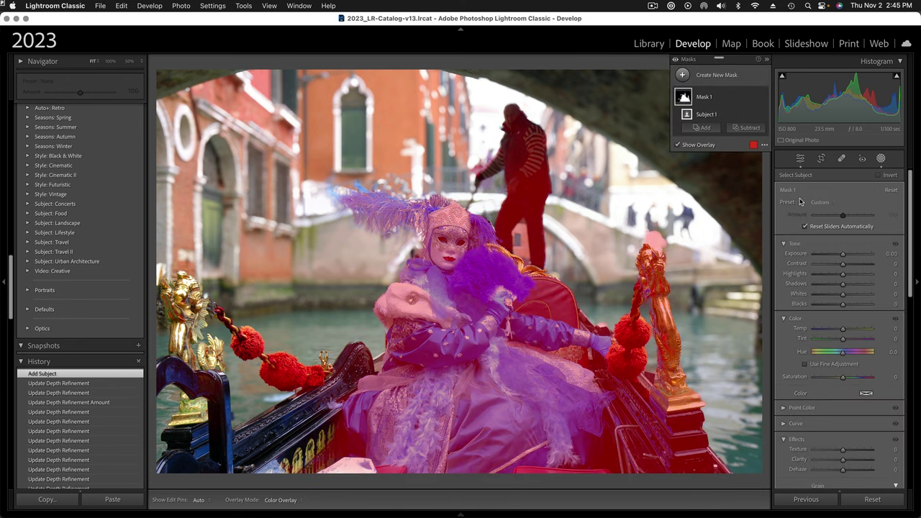
left_click(678, 144)
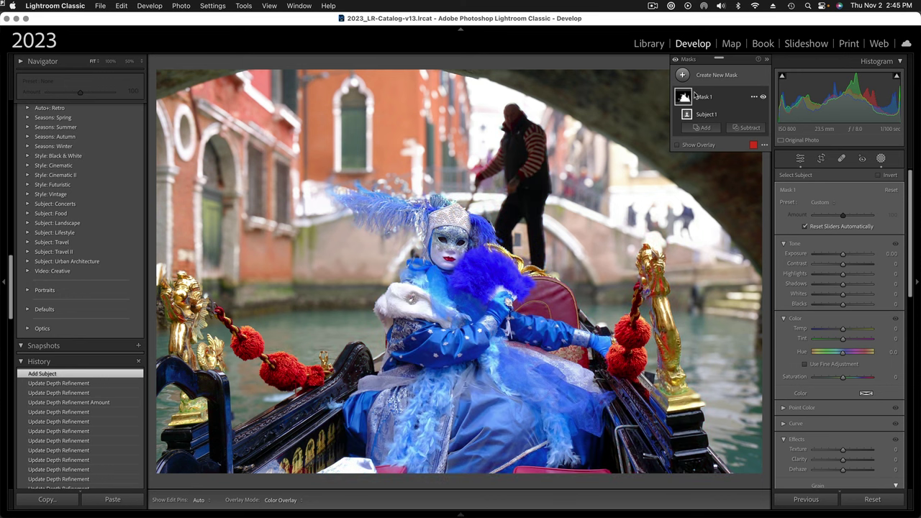
Intersect the subject mask with a radial gradient drawn as an upright oval around the masked face.
left_click(754, 99)
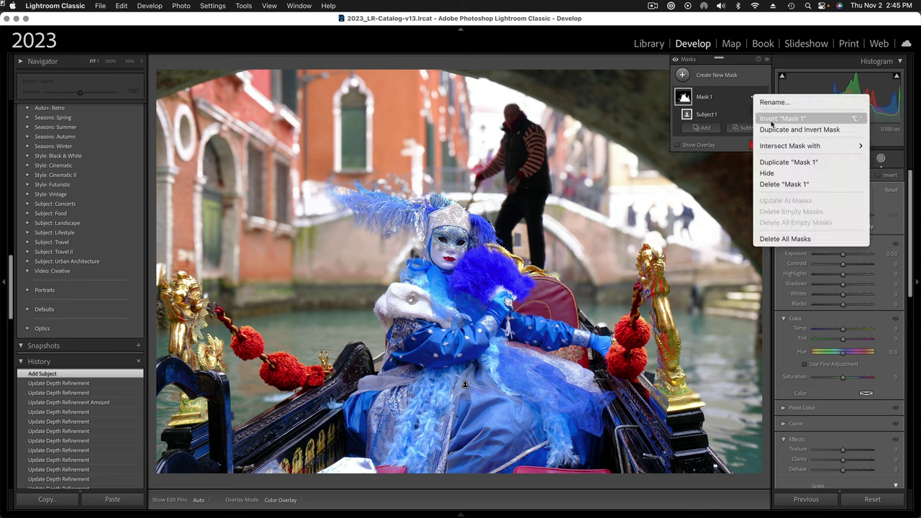
mouse_move(776, 147)
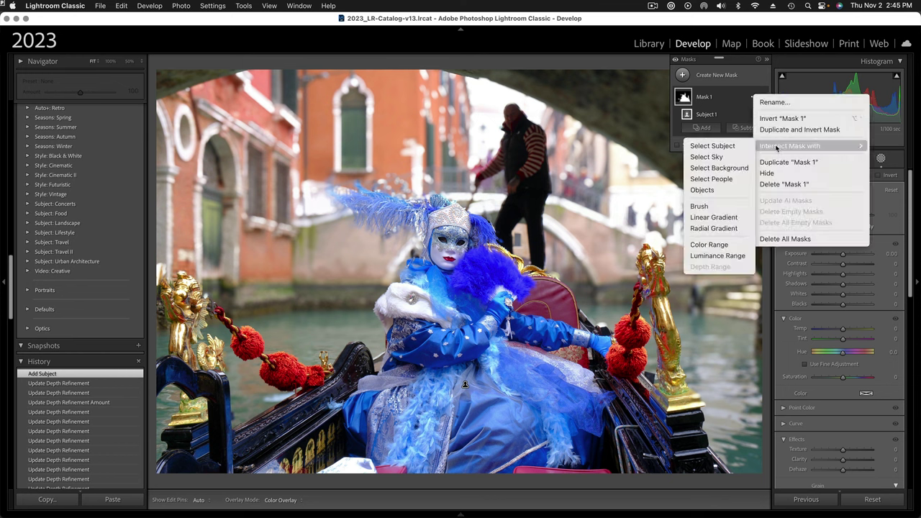
left_click(717, 228)
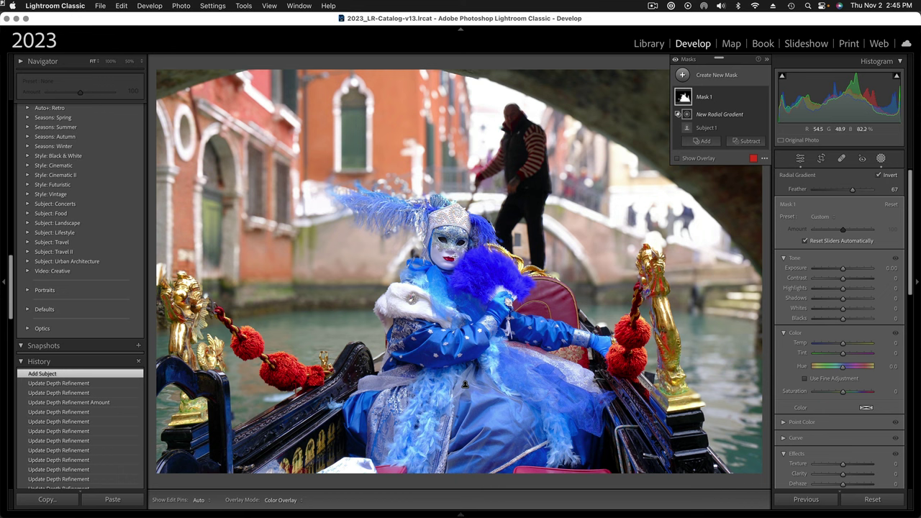
left_click_drag(446, 235, 493, 308)
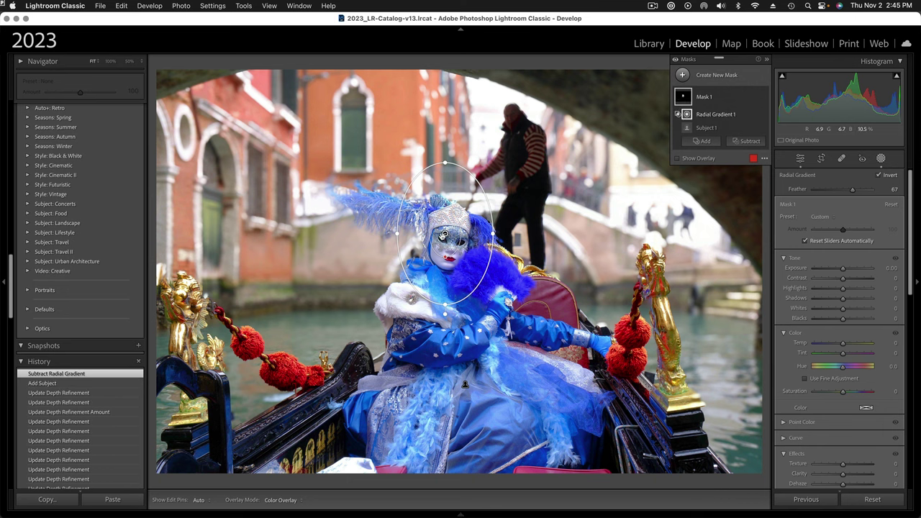
Move and tilt the radial gradient to cover the face and blue feather fan, and show the mask overlay.
left_click_drag(443, 235, 461, 273)
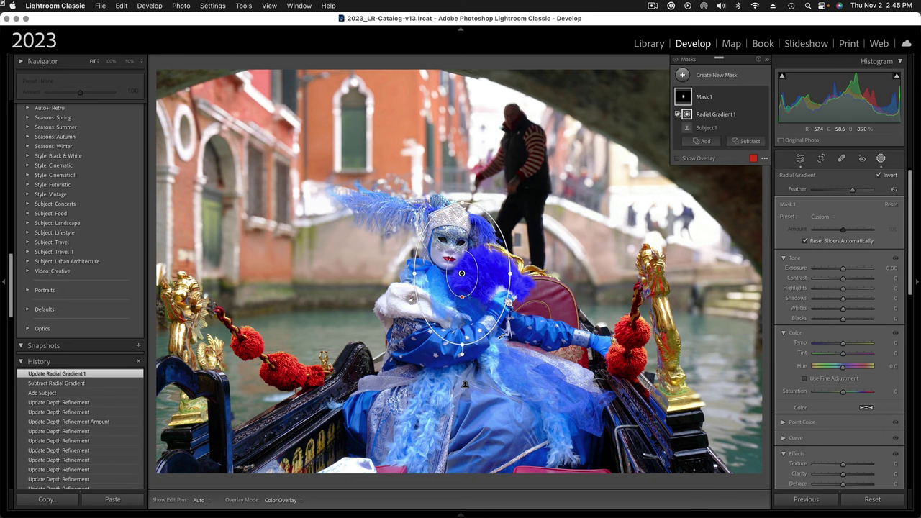
left_click_drag(466, 355, 491, 348)
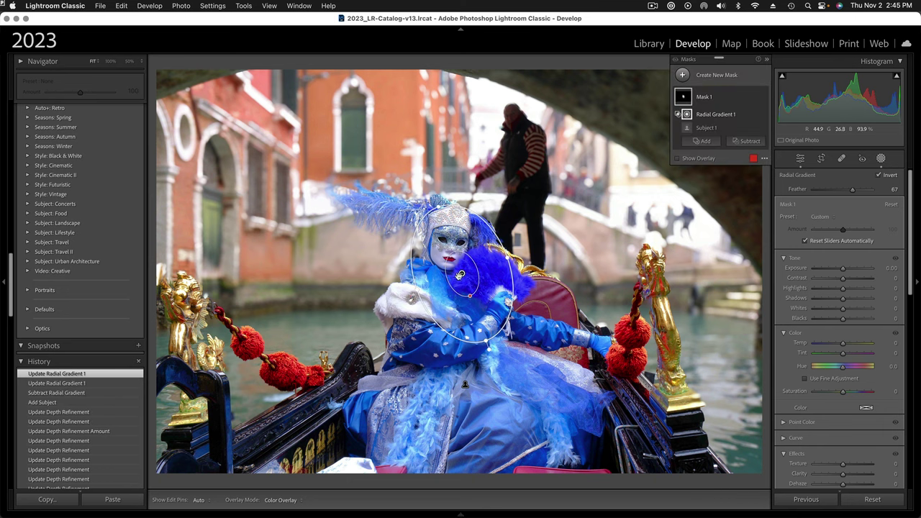
left_click_drag(459, 274, 461, 267)
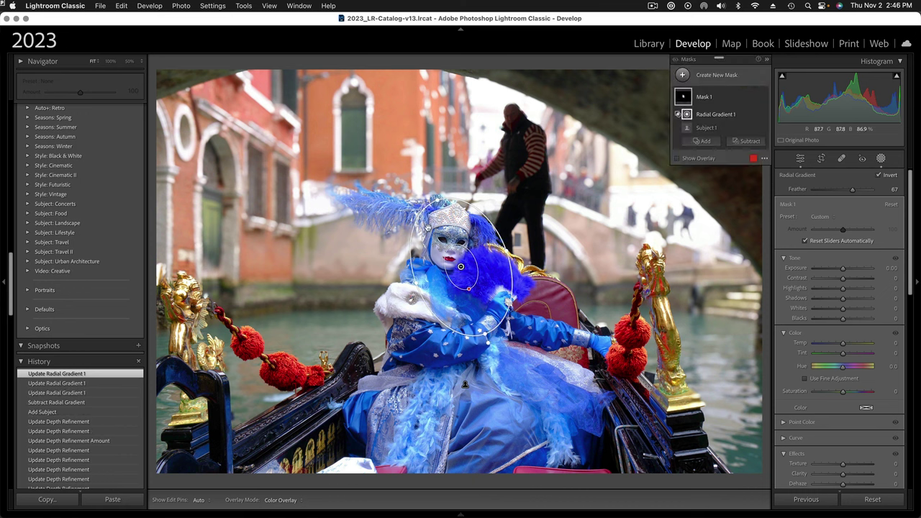
left_click(676, 158)
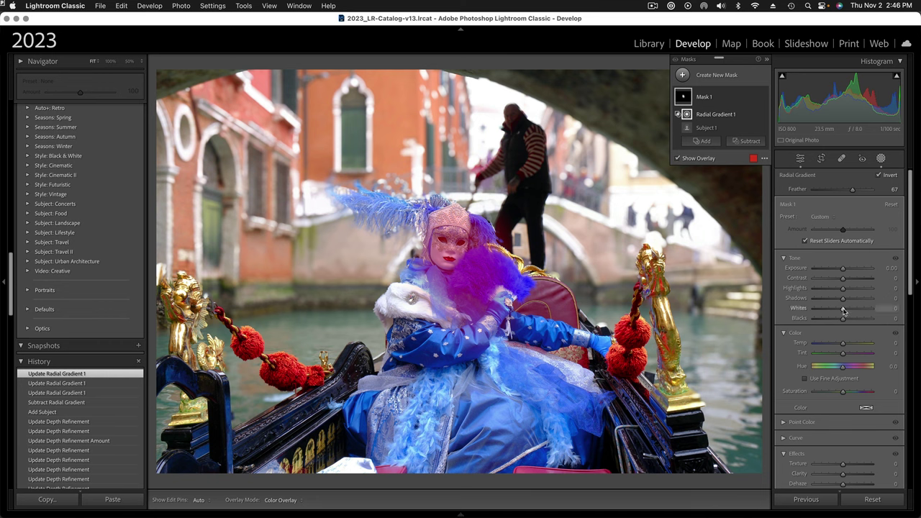
Set the mask's Whites to 80, Clarity to 41 and Texture to 39, and leave masking.
left_click_drag(843, 310, 866, 312)
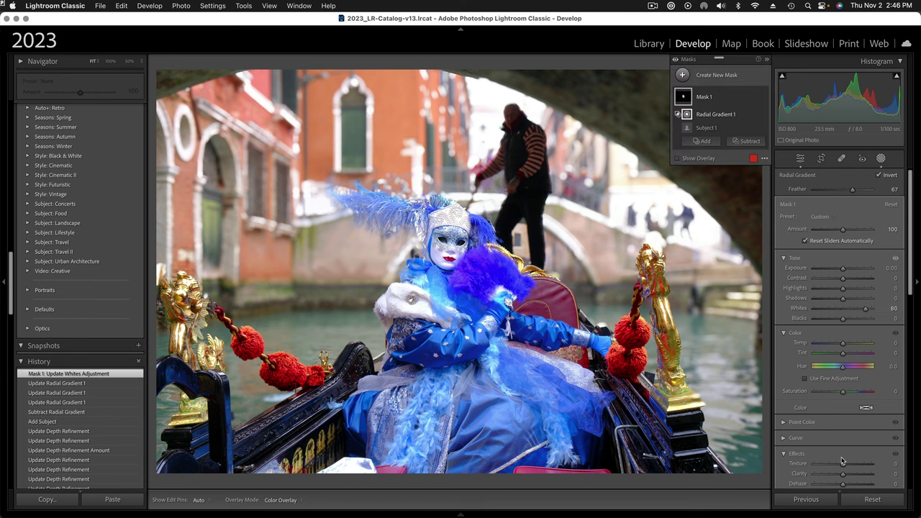
scroll(842, 460, "down", 2)
mouse_move(843, 446)
left_mouse_down()
mouse_move(855, 444)
mouse_move(843, 431)
mouse_move(854, 432)
left_mouse_up()
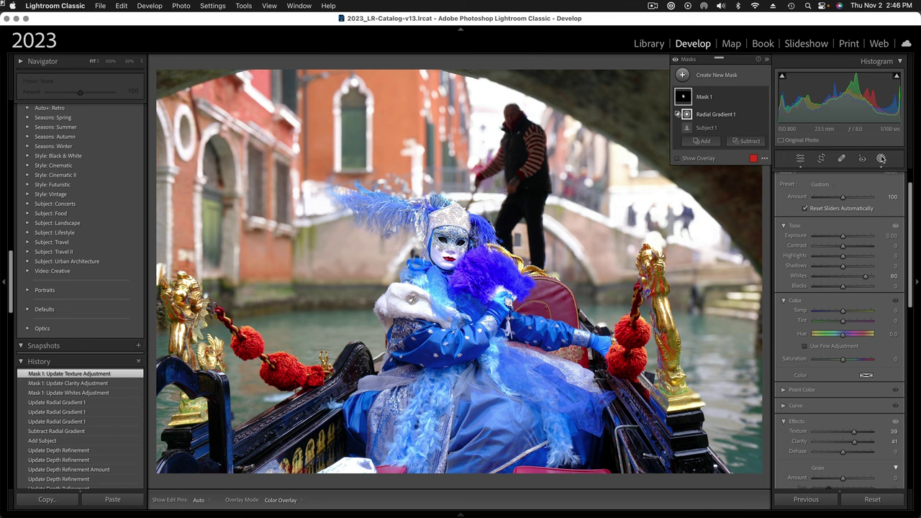
left_click(881, 159)
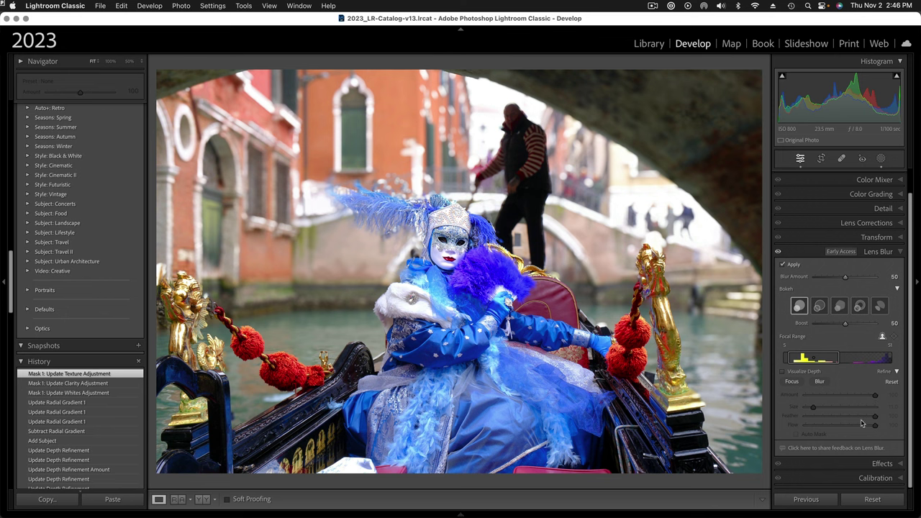
Compare the gondola photo with the Lens Blur effect temporarily off and back on.
left_click(777, 252)
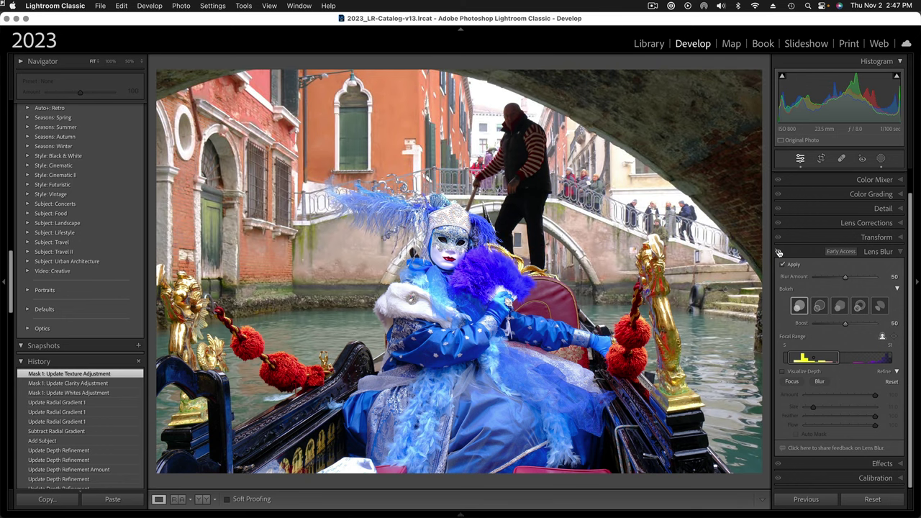
left_click(777, 252)
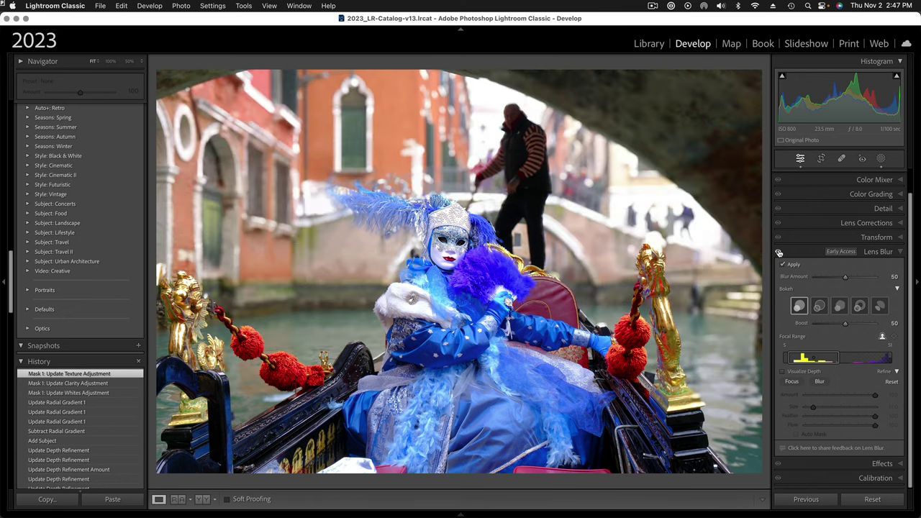